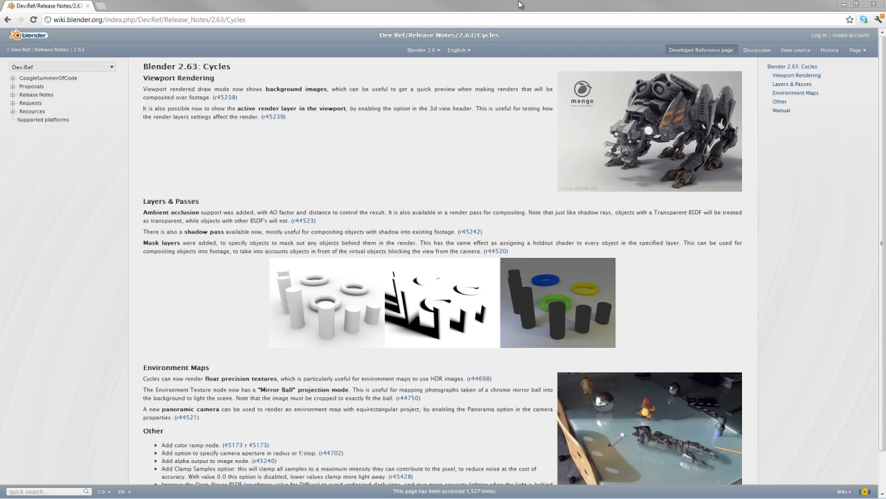
{"action": "left_click", "coordinate": [522, 7]}
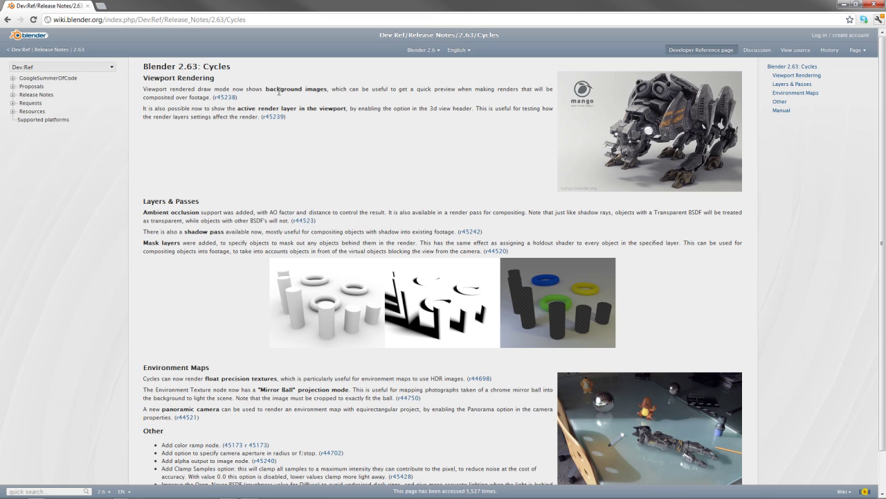
{"action": "left_click_drag", "start_coordinate": [266, 89], "coordinate": [328, 96]}
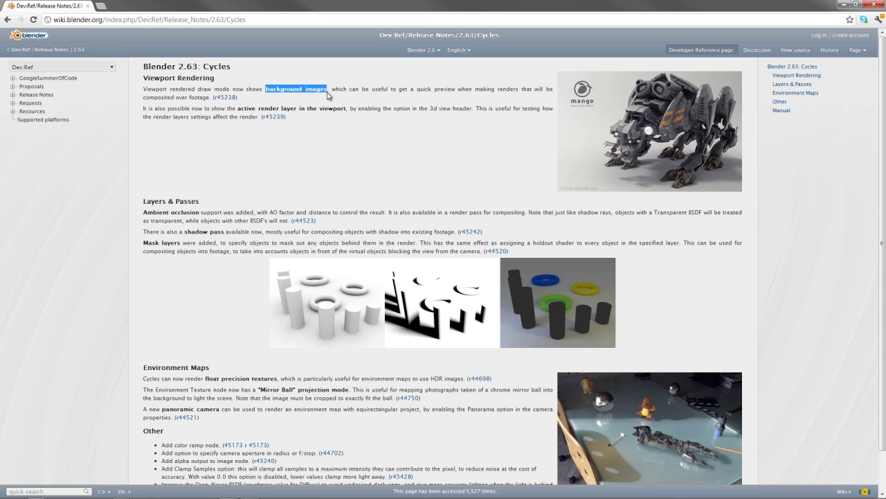
{"action": "left_click", "coordinate": [271, 97]}
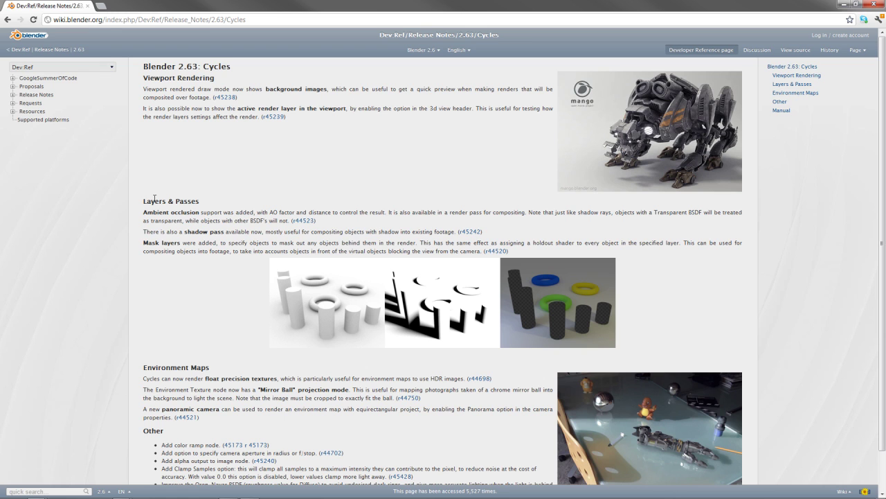
Step: Switch to Blender and preview the bmps.blend scene with Rendered viewport shading
{"action": "key", "text": "alt+Tab"}
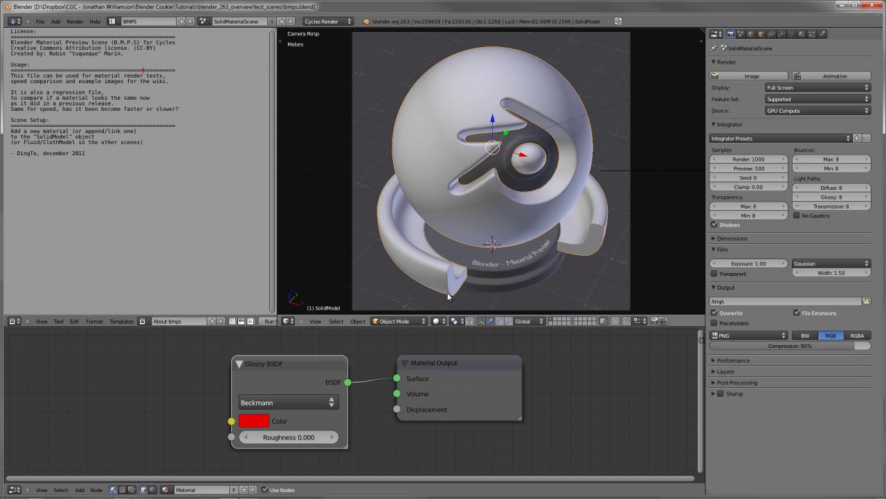
{"action": "left_click", "coordinate": [441, 322]}
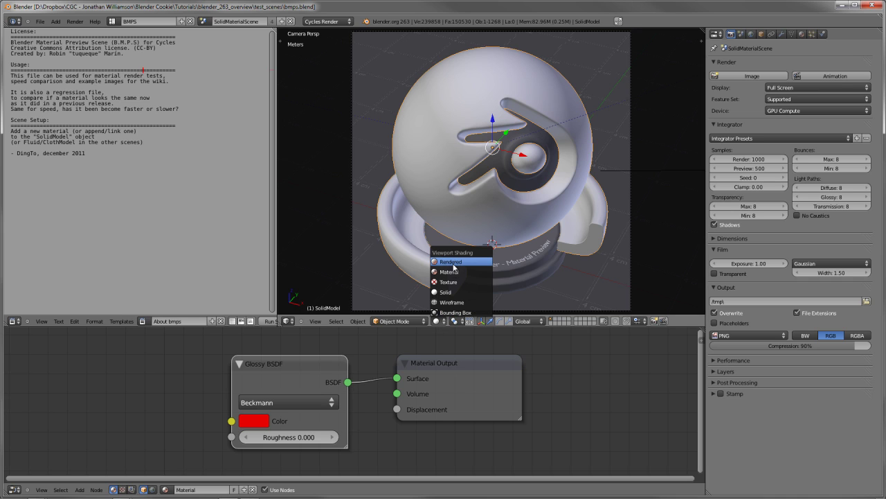
{"action": "left_click", "coordinate": [474, 268]}
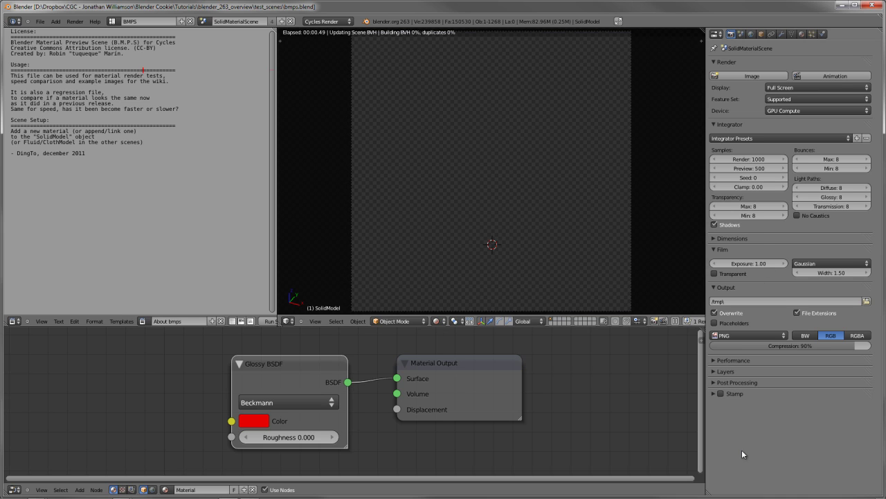
Step: Open the render Layers settings, collapse Output and Film, and limit the 1 RenderLayer to layer 1 only
{"action": "left_click", "coordinate": [726, 378]}
{"action": "left_click", "coordinate": [726, 287]}
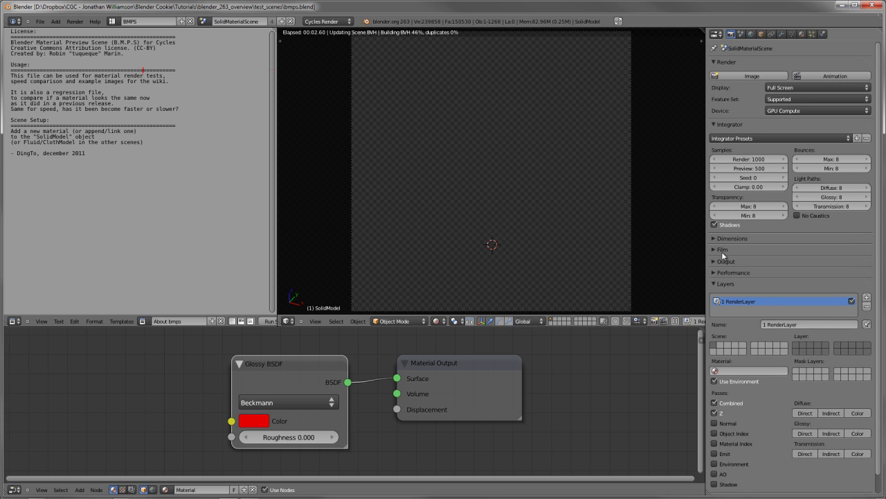
{"action": "left_click", "coordinate": [723, 249]}
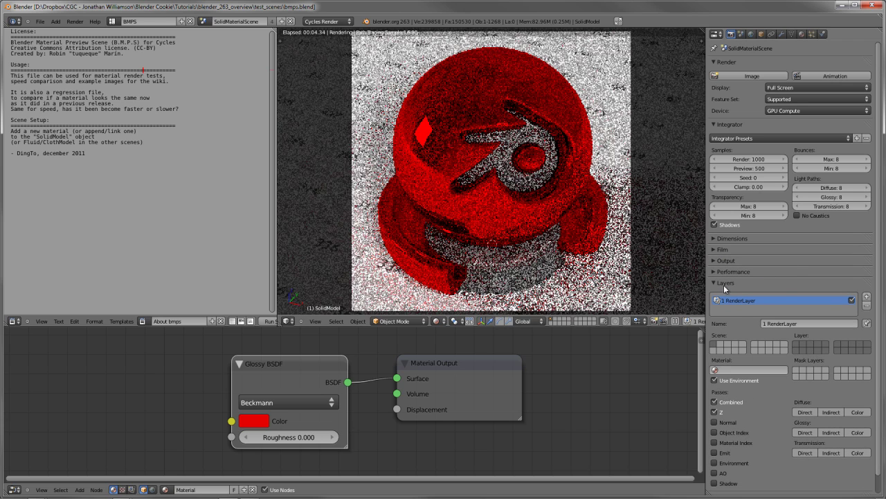
{"action": "left_click", "coordinate": [805, 344]}
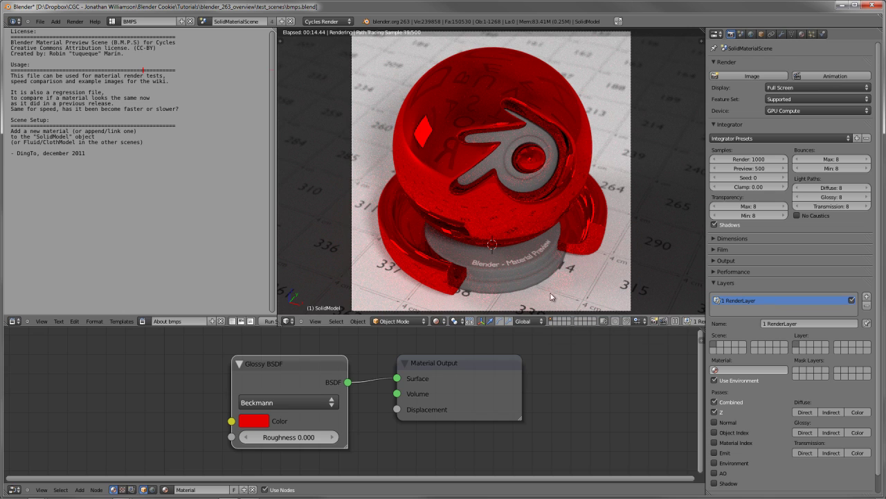
Step: Leave the rendered preview, show only scene layer 2, and add a cube mesh there
{"action": "left_click", "coordinate": [557, 319]}
{"action": "key", "text": "z"}
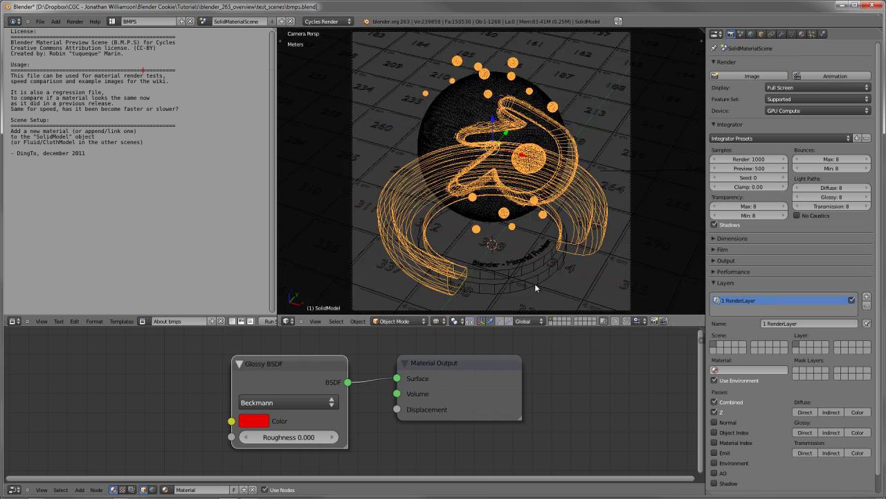
{"action": "left_click", "coordinate": [560, 322]}
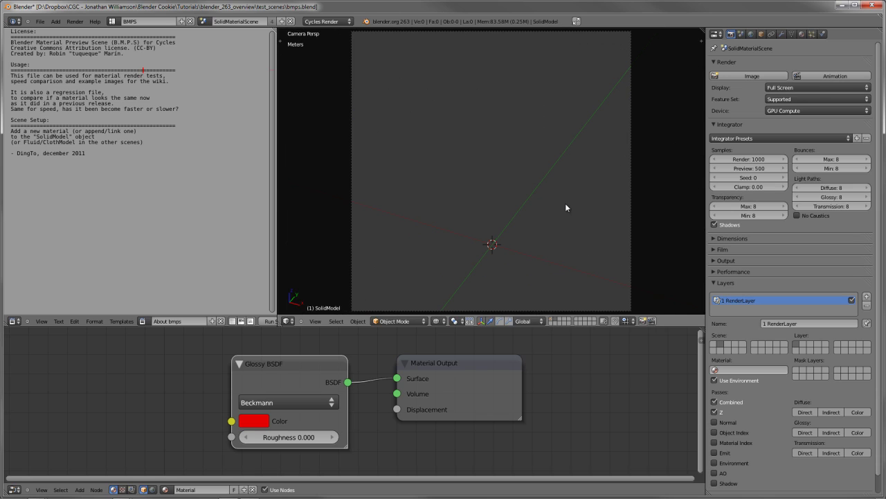
{"action": "key", "text": "shift+a"}
{"action": "mouse_move", "coordinate": [565, 204]}
{"action": "left_click", "coordinate": [590, 213]}
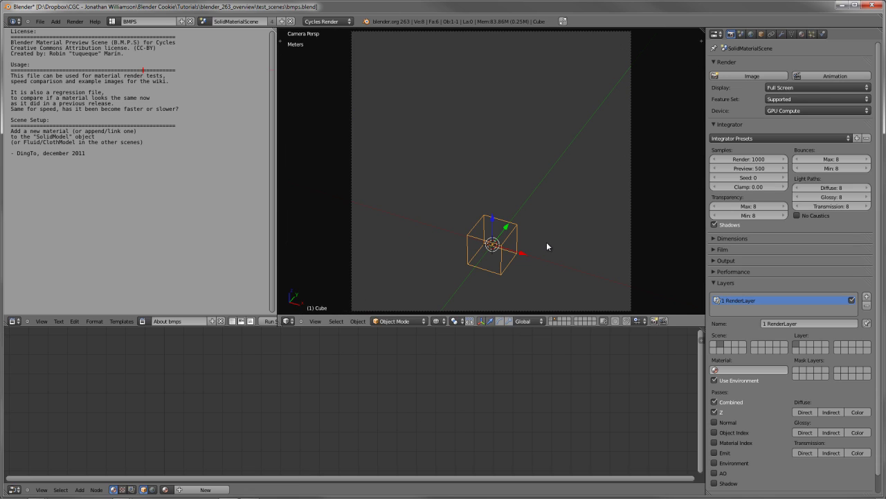
Step: Show all scene layers and move the cube beside the preview model, near the lower-right corner of the camera frame
{"action": "key", "text": "g"}
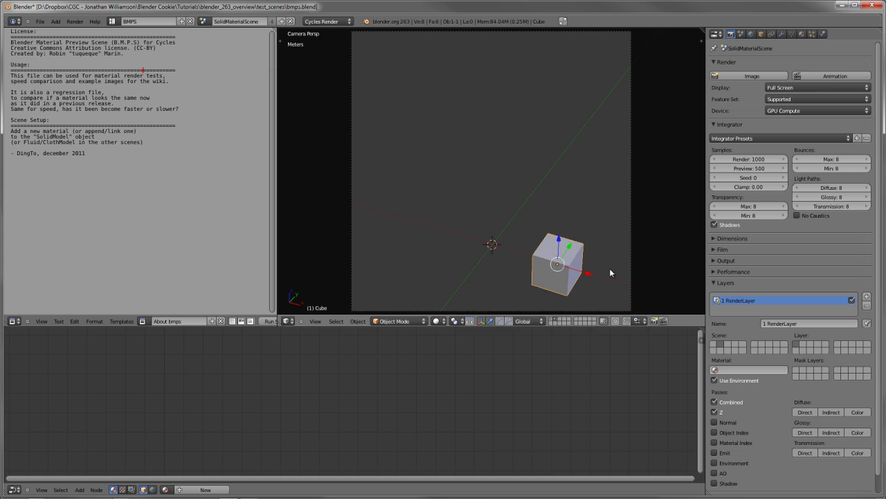
{"action": "key", "text": "z"}
{"action": "left_click", "coordinate": [608, 260]}
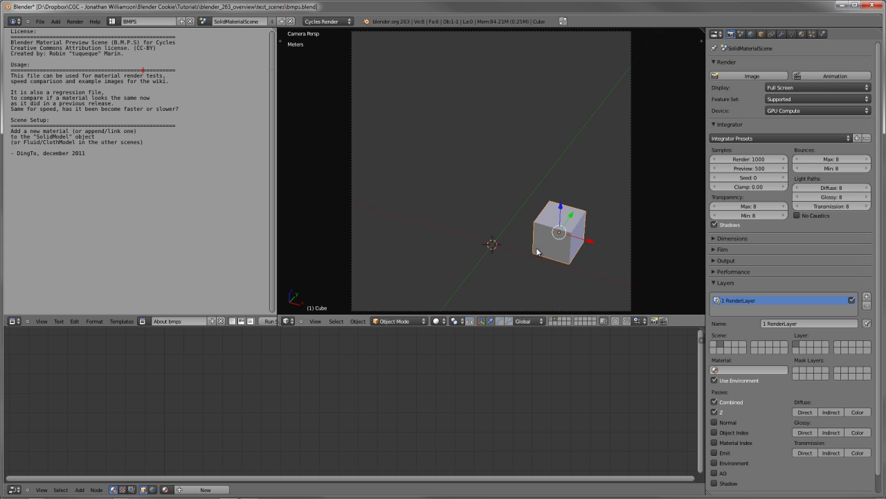
{"action": "key", "text": "grave"}
{"action": "key", "text": "g"}
{"action": "left_click", "coordinate": [604, 282]}
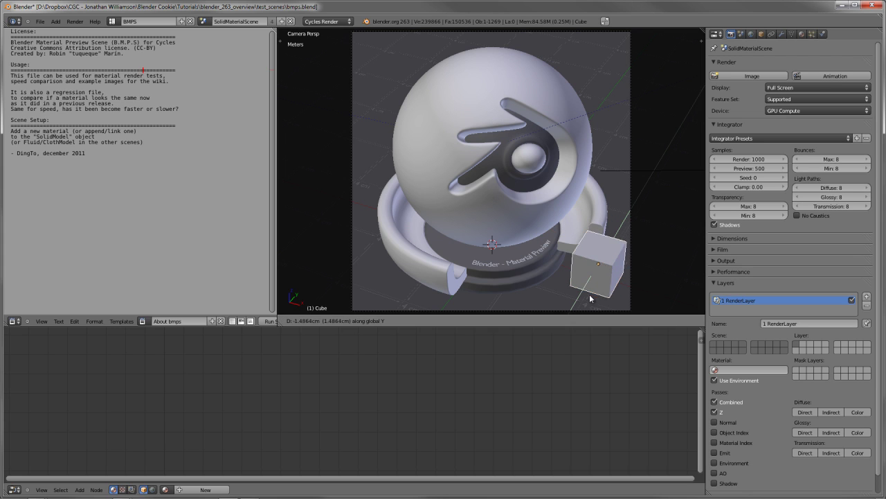
{"action": "scroll", "coordinate": [588, 263], "scroll_direction": "down", "scroll_amount": 3}
{"action": "scroll", "coordinate": [589, 249], "scroll_direction": "up", "scroll_amount": 2}
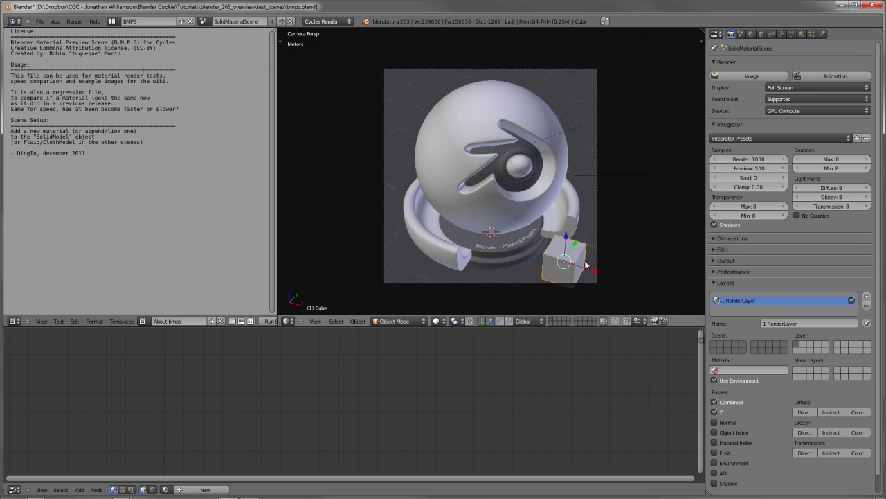
{"action": "scroll", "coordinate": [599, 256], "scroll_direction": "up", "scroll_amount": 1}
{"action": "scroll", "coordinate": [606, 261], "scroll_direction": "down", "scroll_amount": 1}
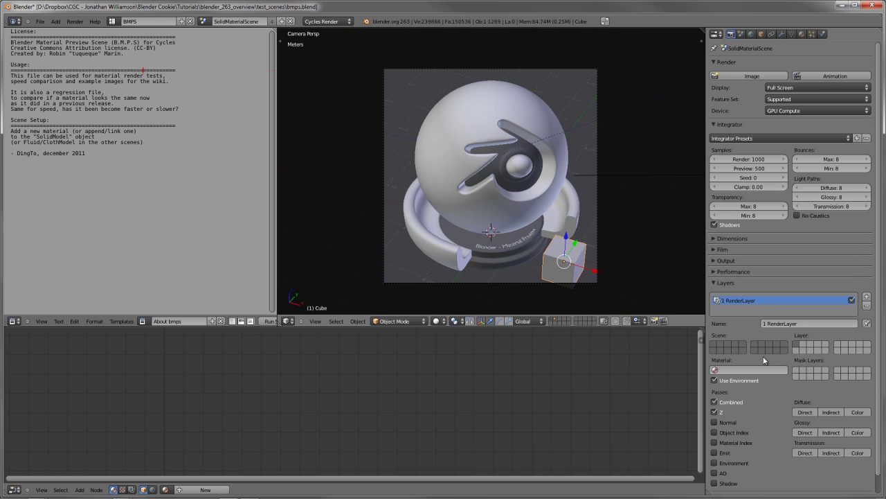
Step: Enable layers 1 and 2 for both the scene and the render layer, with only layer 1 shown in the viewport
{"action": "left_click", "coordinate": [552, 319]}
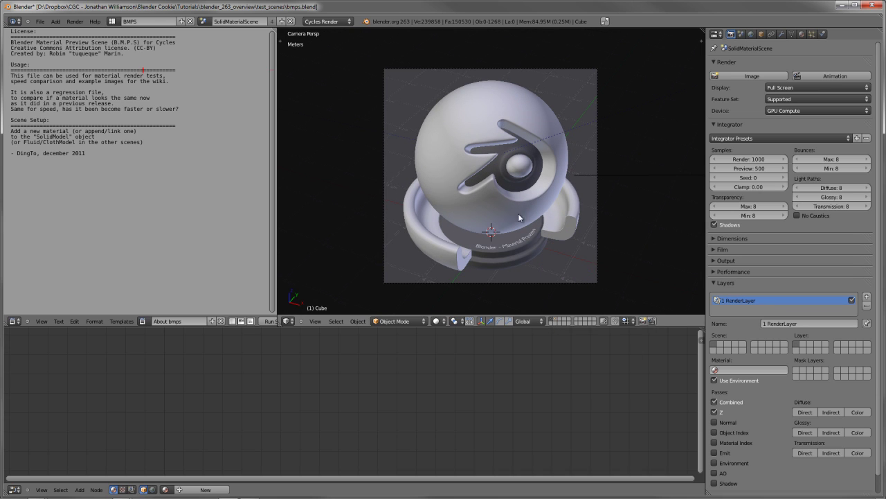
{"action": "left_click", "coordinate": [717, 344]}
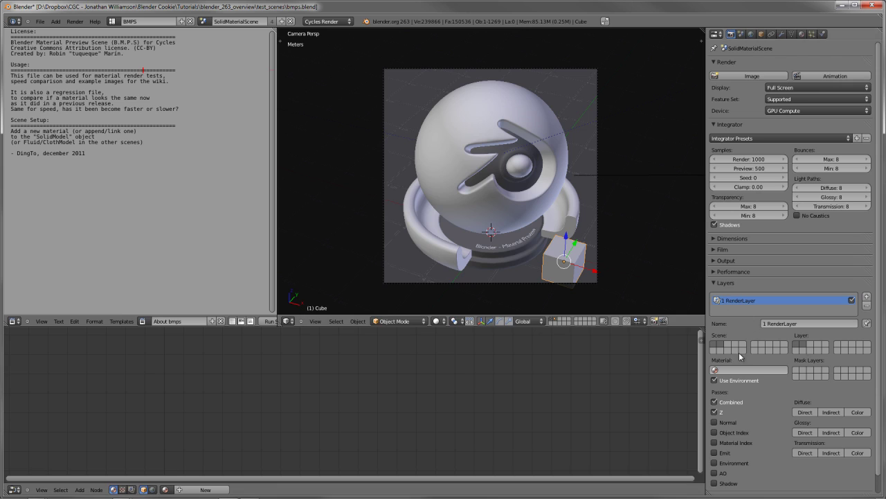
{"action": "left_click", "coordinate": [556, 322]}
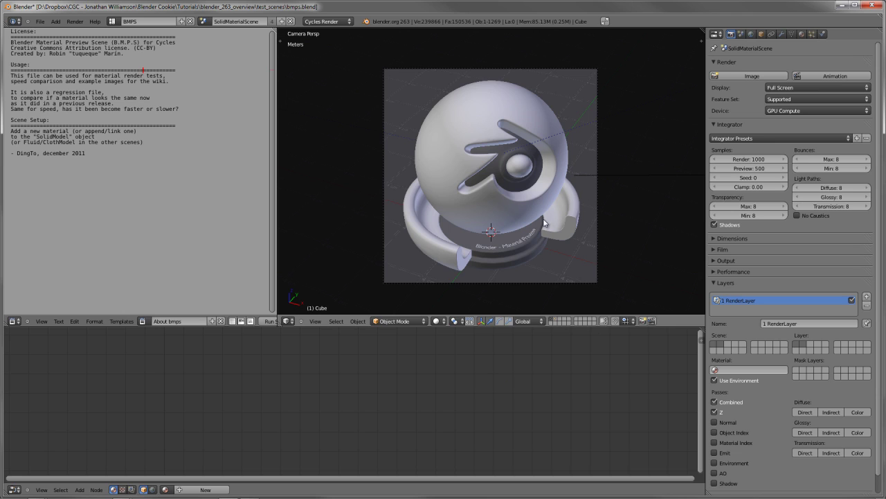
Step: Set the viewport shading to Rendered and make the viewport use the active 1 RenderLayer
{"action": "left_click", "coordinate": [437, 321]}
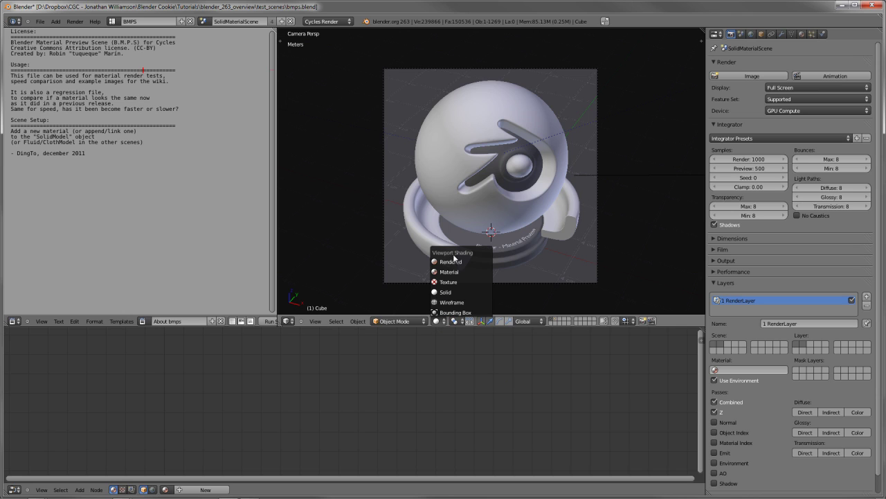
{"action": "left_click", "coordinate": [449, 271]}
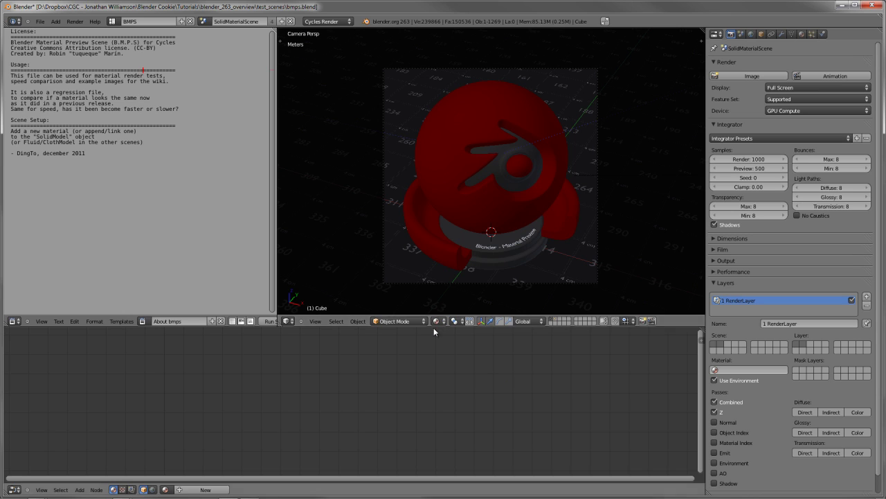
{"action": "left_click", "coordinate": [436, 321]}
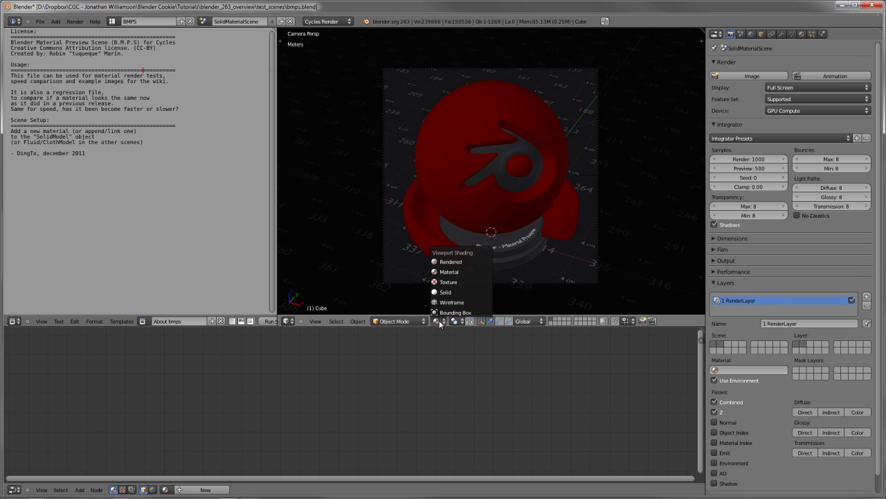
{"action": "left_click", "coordinate": [453, 262]}
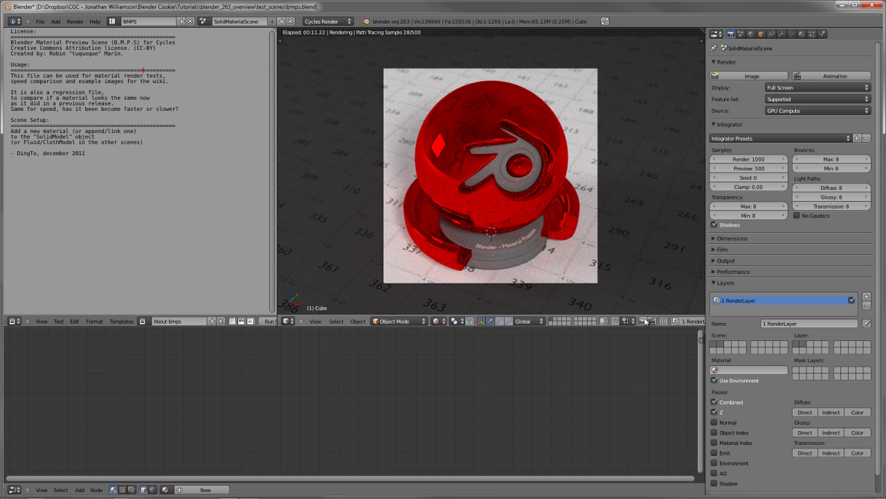
{"action": "scroll", "coordinate": [645, 320], "scroll_direction": "down", "scroll_amount": 2}
{"action": "left_click", "coordinate": [673, 320]}
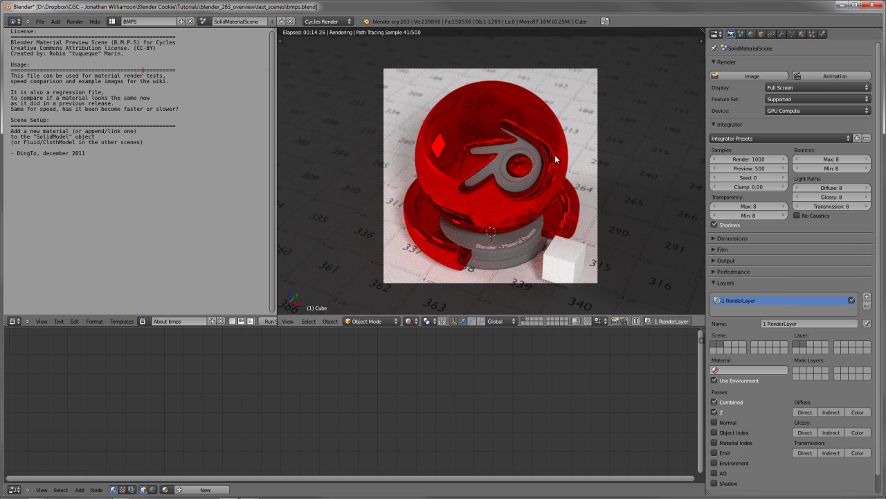
Step: Delete the cube from layer 2 and return the viewport to layer 1 with Solid shading
{"action": "key", "text": "z"}
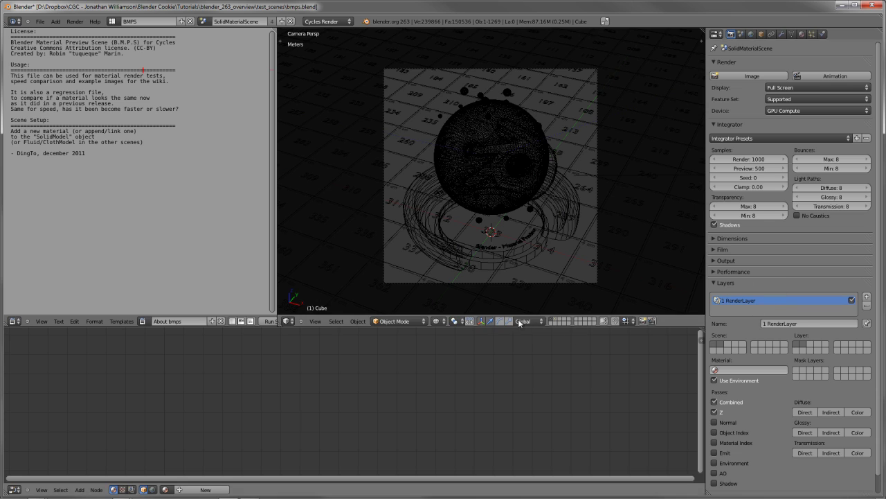
{"action": "left_click", "coordinate": [559, 323]}
{"action": "left_click", "coordinate": [552, 321]}
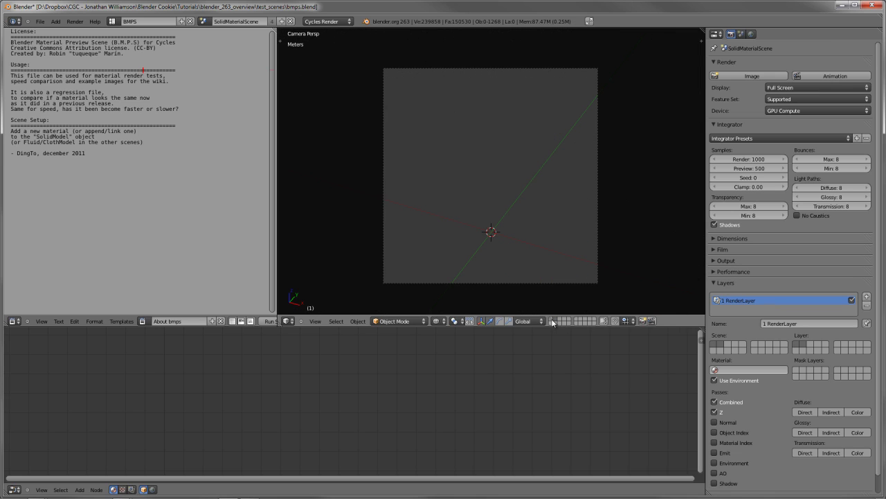
{"action": "key", "text": "z"}
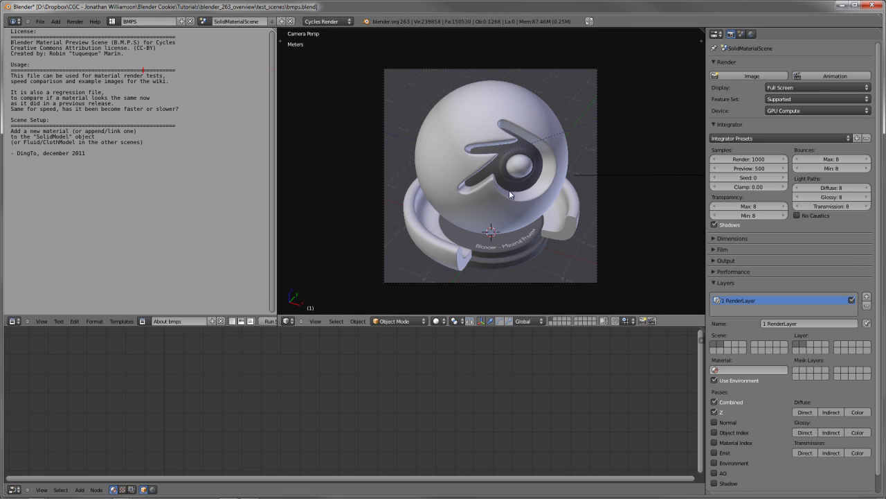
Step: Select the SolidModel, enable Ambient Occlusion for the world, and compare the Rendered preview with it off and on
{"action": "right_click", "coordinate": [491, 193]}
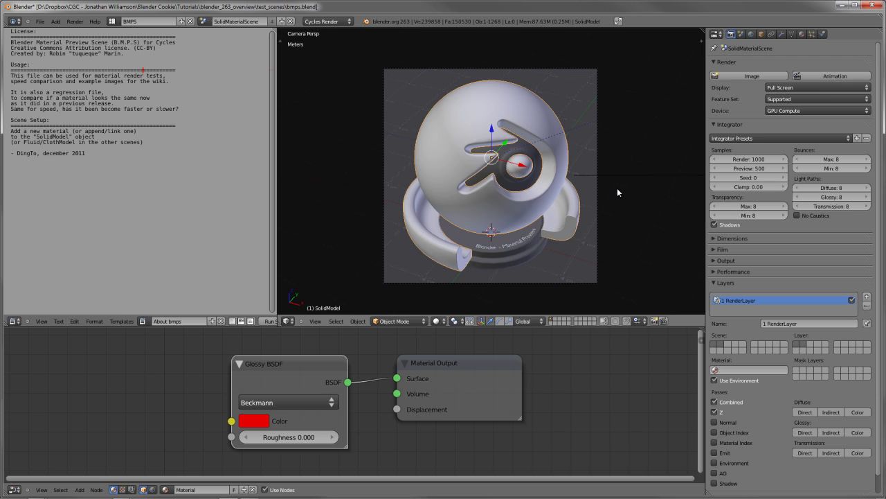
{"action": "left_click", "coordinate": [752, 34]}
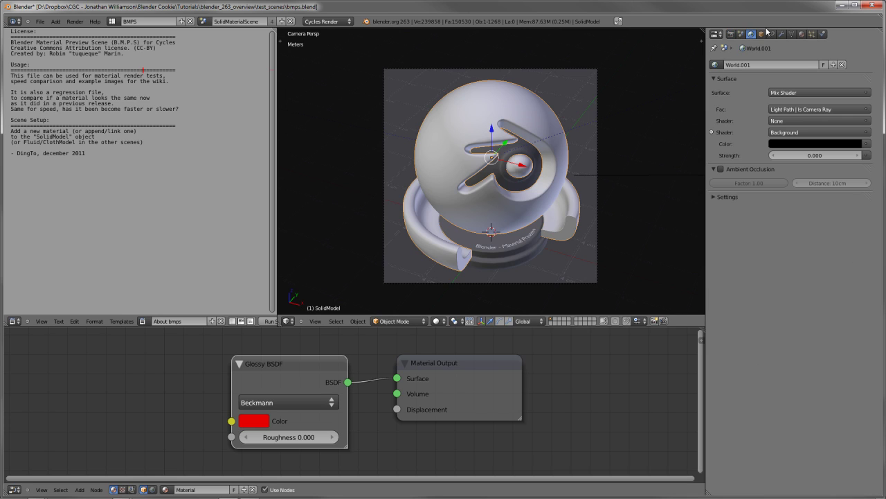
{"action": "left_click", "coordinate": [721, 170]}
{"action": "left_click", "coordinate": [438, 321]}
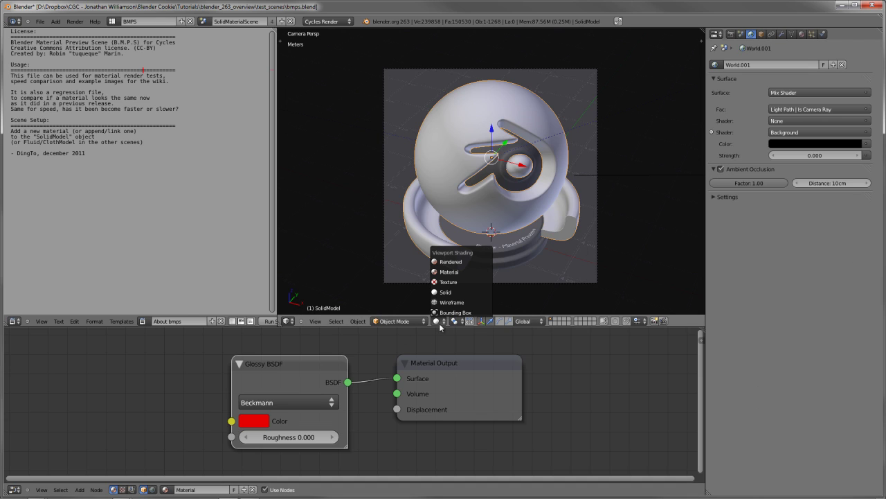
{"action": "key", "text": "Return"}
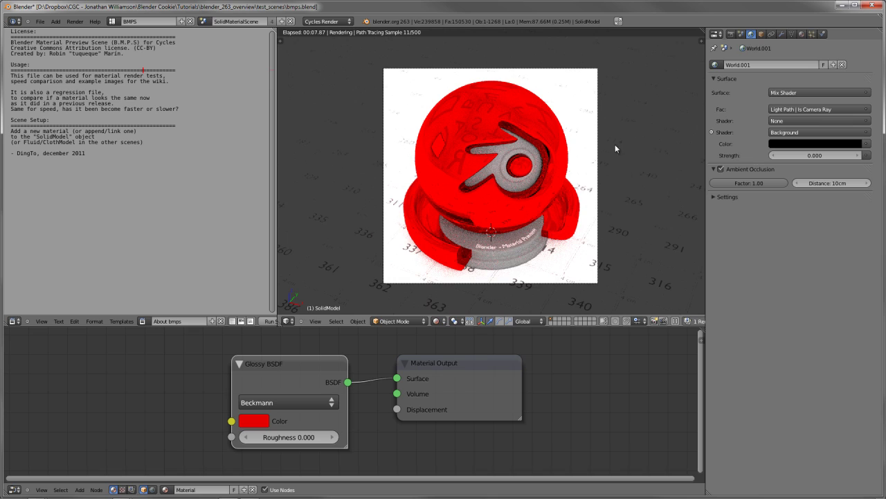
{"action": "left_click", "coordinate": [721, 168]}
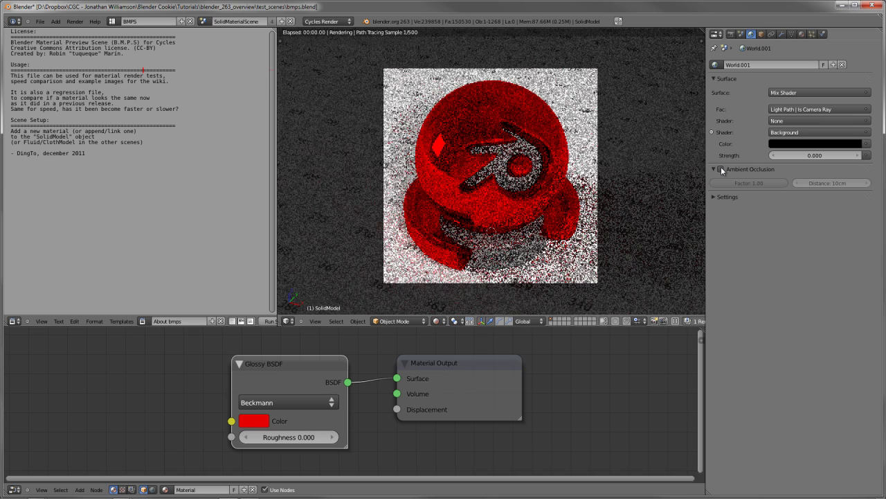
{"action": "left_click", "coordinate": [721, 167]}
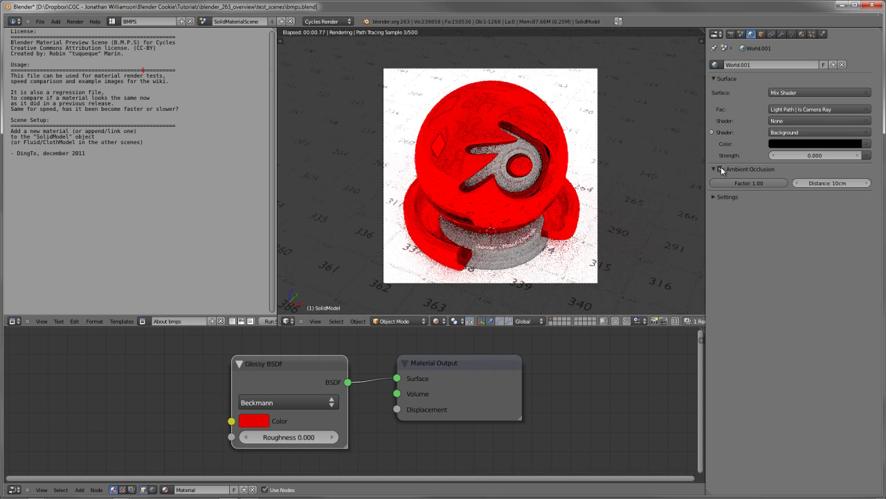
Step: Try ambient occlusion distances of 1 and 10 m for the world, and leave the distance at 1 cm
{"action": "left_click", "coordinate": [831, 184]}
{"action": "type", "text": "1"}
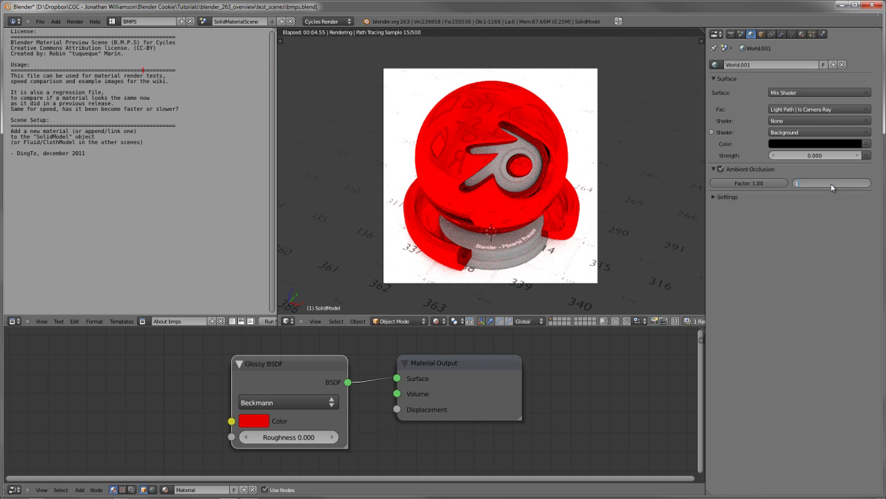
{"action": "key", "text": "Return"}
{"action": "left_click", "coordinate": [840, 184]}
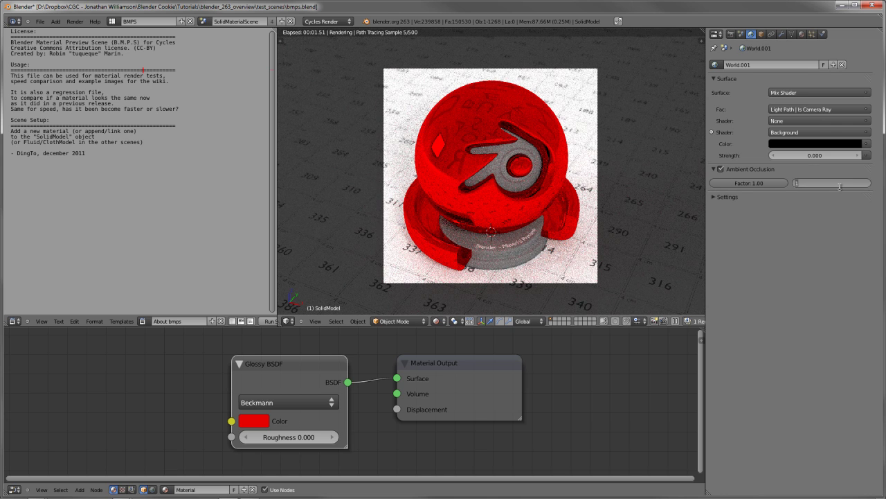
{"action": "type", "text": "10m"}
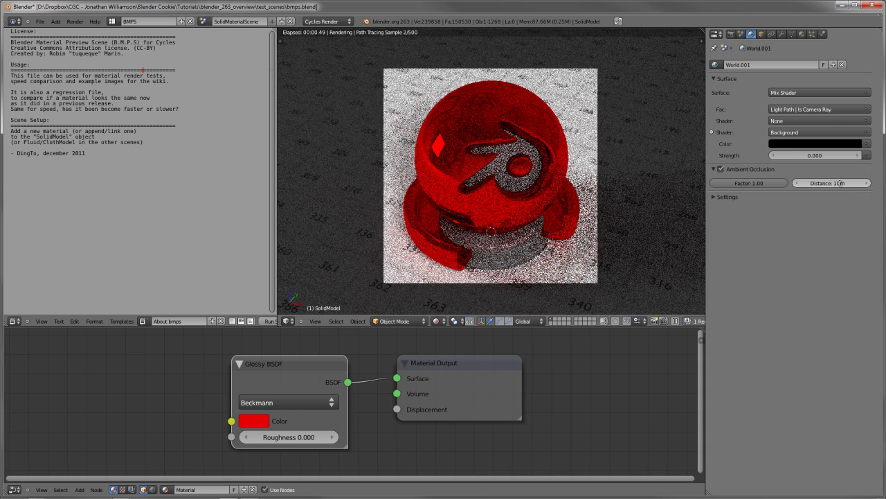
{"action": "key", "text": "Return"}
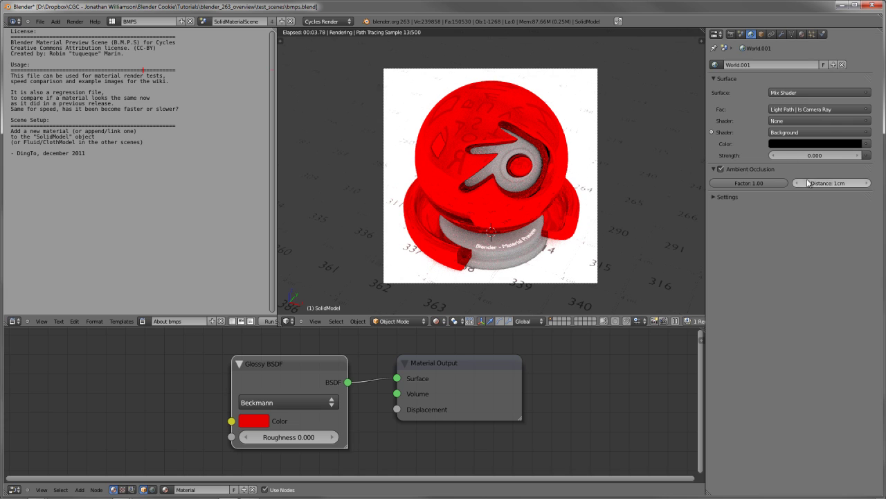
{"action": "left_click_drag", "start_coordinate": [778, 184], "coordinate": [821, 183]}
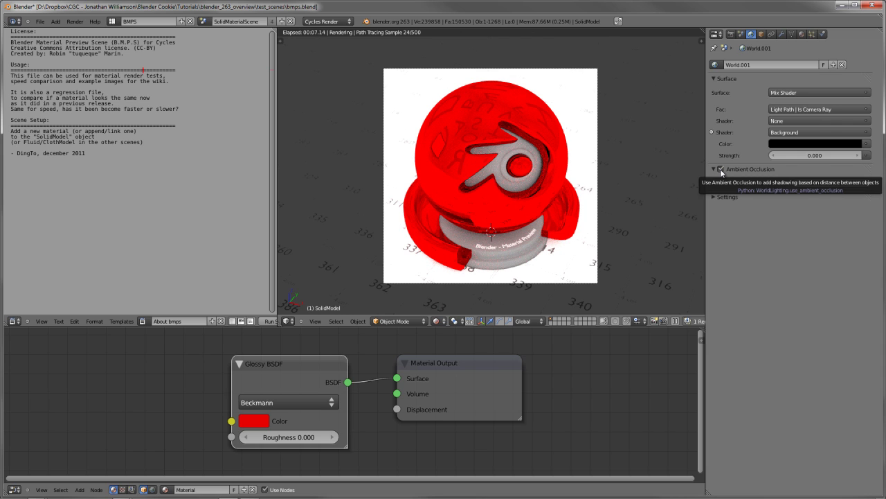
Step: Disable the world's Ambient Occlusion and enable the AO pass on the 1 RenderLayer
{"action": "left_click", "coordinate": [721, 169]}
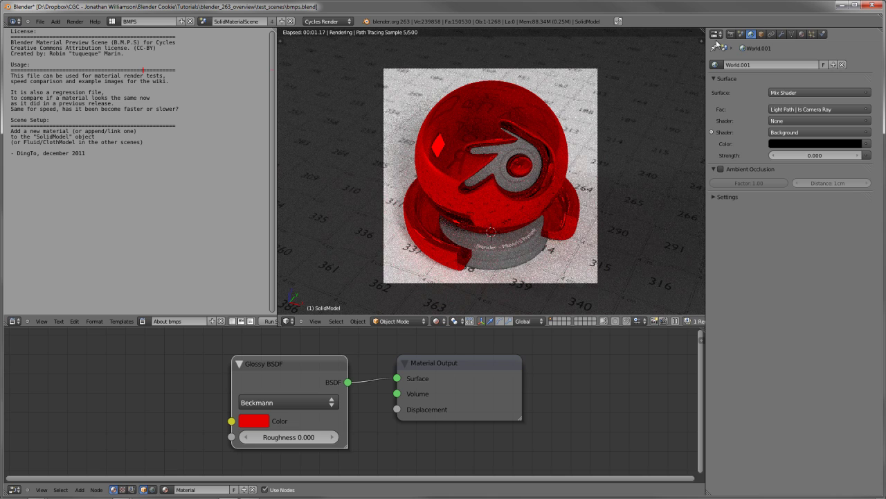
{"action": "left_click", "coordinate": [731, 34]}
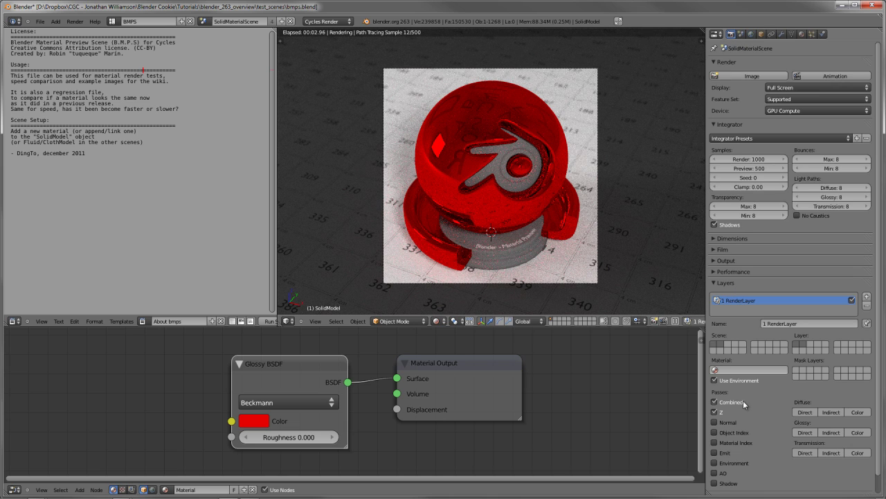
{"action": "left_click", "coordinate": [716, 474]}
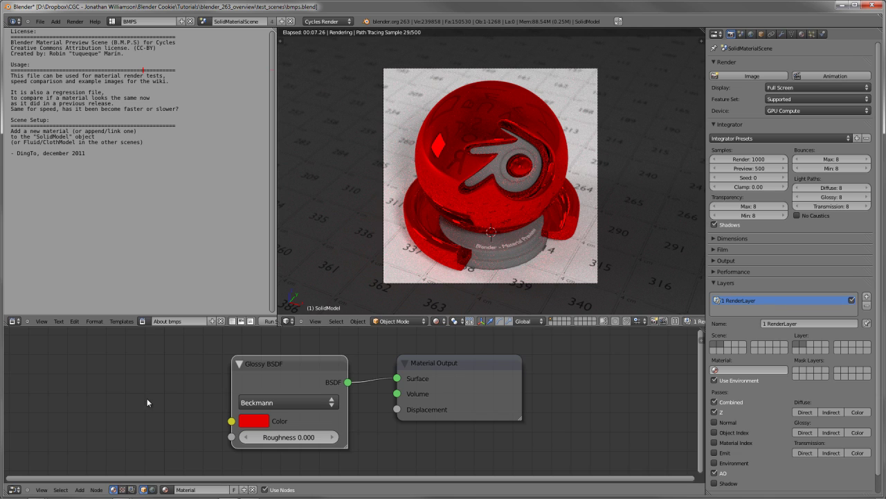
Step: Switch the node editor to the compositing nodes and locate the AO output on the Render Layers node
{"action": "left_click", "coordinate": [132, 489]}
{"action": "scroll", "coordinate": [220, 405], "scroll_direction": "down", "scroll_amount": 3}
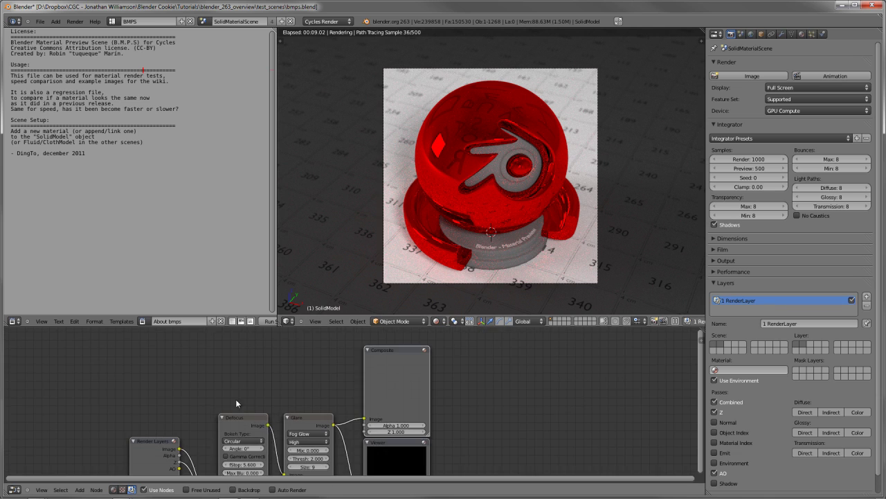
{"action": "scroll", "coordinate": [261, 404], "scroll_direction": "up", "scroll_amount": 2}
{"action": "left_click_drag", "start_coordinate": [230, 364], "coordinate": [260, 364]}
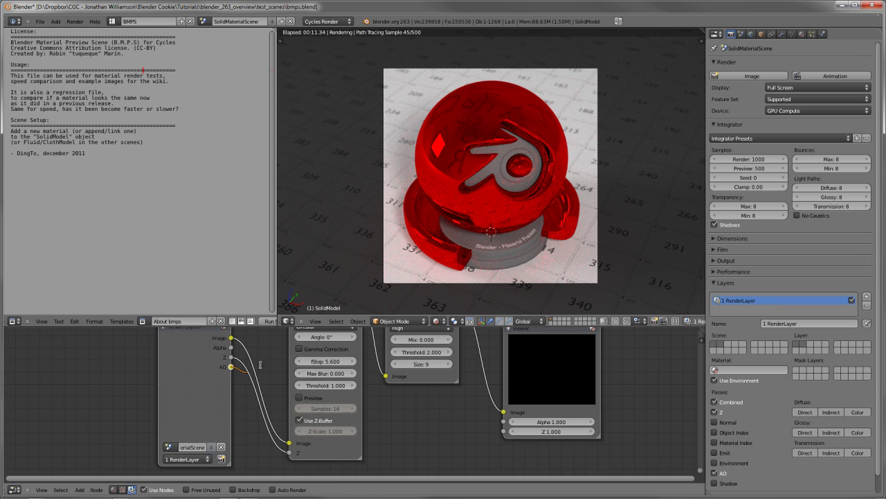
Step: Set the final render samples to 50
{"action": "left_click", "coordinate": [760, 158]}
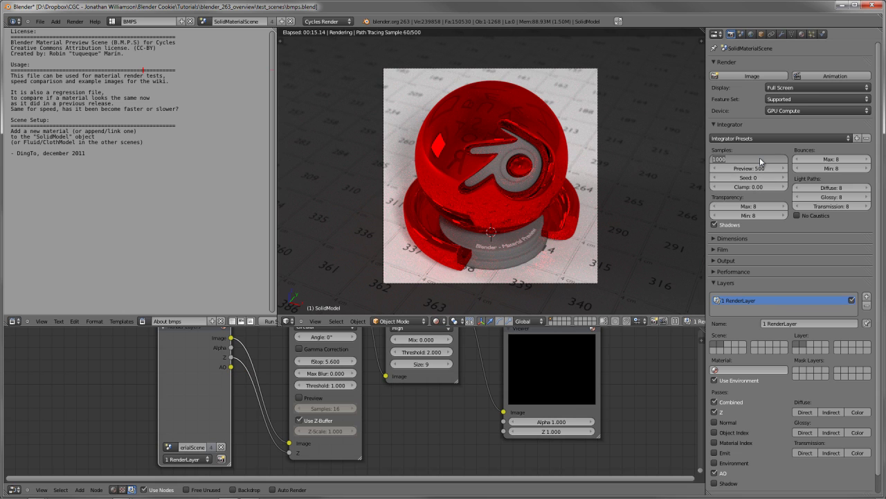
{"action": "type", "text": "50"}
{"action": "key", "text": "Return"}
Step: Return the viewport to Solid shading, render the scene as an image, and go back to the main layout
{"action": "key", "text": "shift+z"}
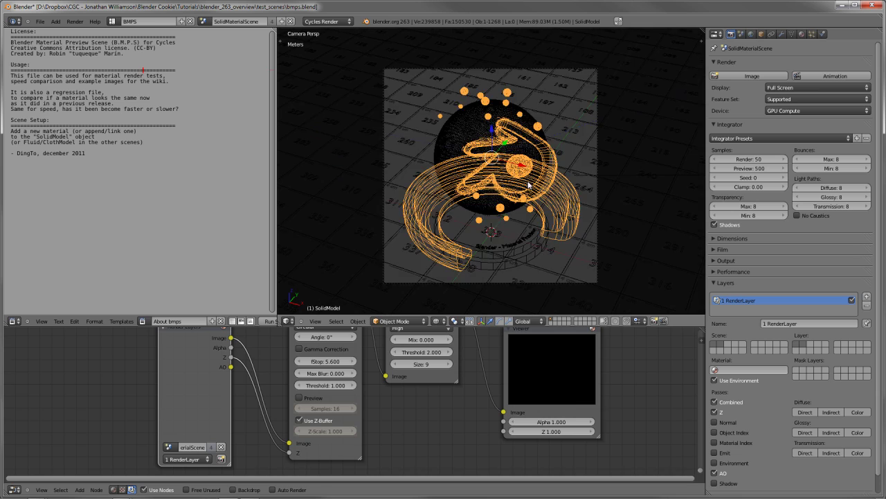
{"action": "key", "text": "z"}
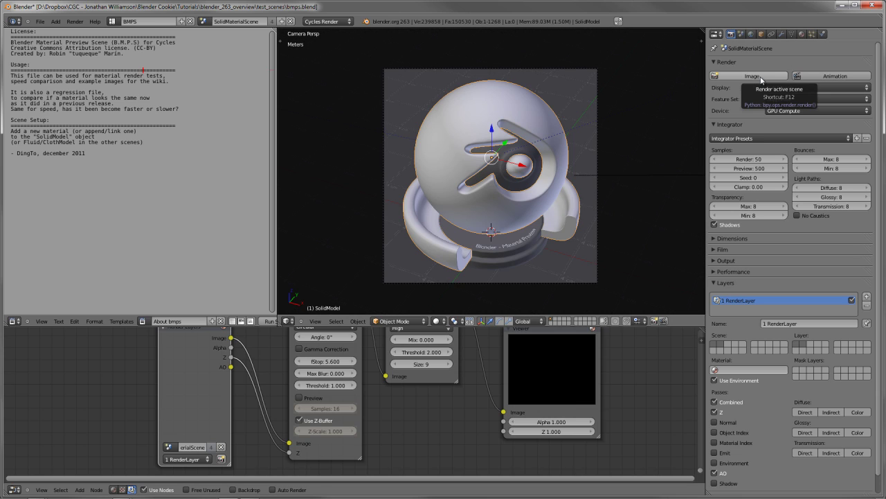
{"action": "left_click", "coordinate": [753, 76]}
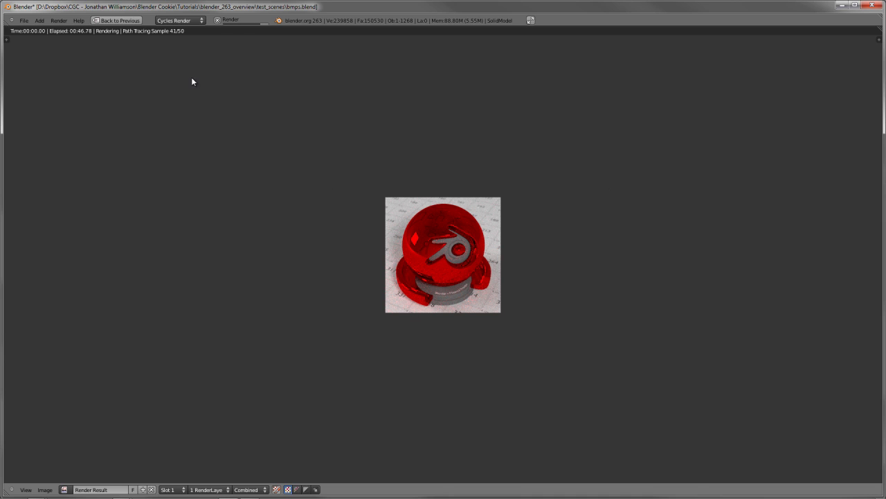
{"action": "key", "text": "Escape"}
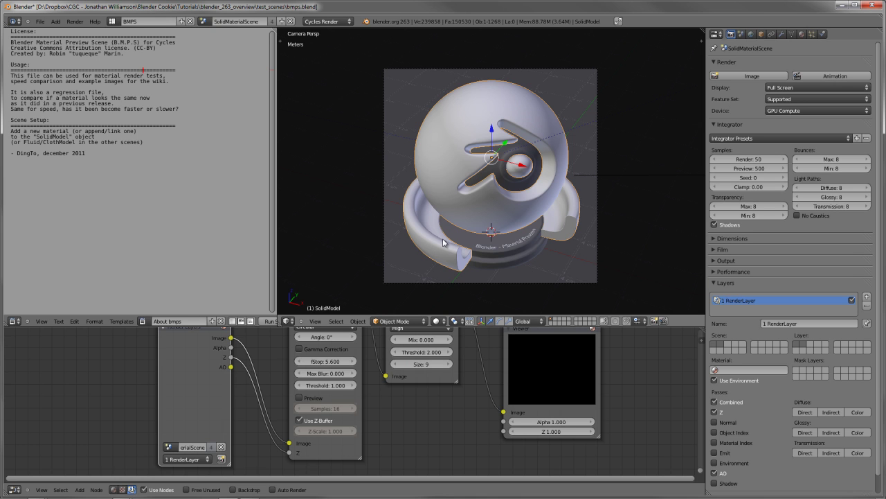
Step: Connect the Render Layers AO output to the Viewer node and show it as a smaller backdrop, moved clear of the nodes
{"action": "middle_click_drag", "start_coordinate": [264, 388], "coordinate": [236, 380]}
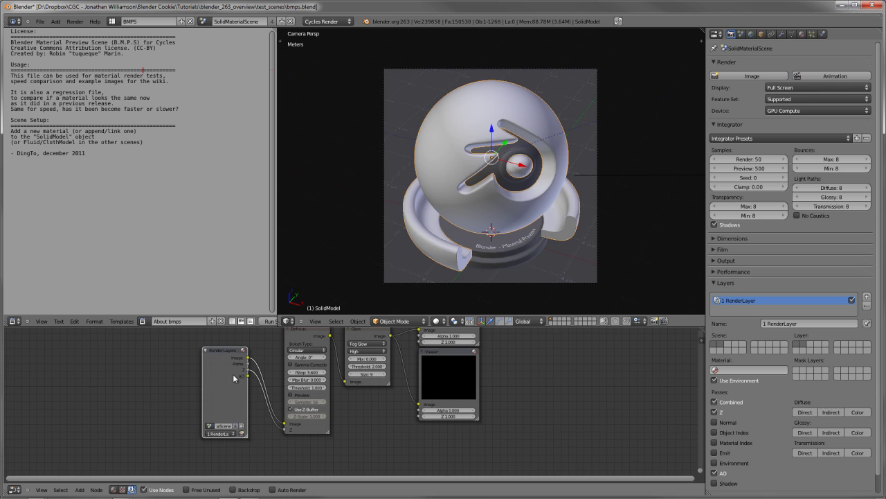
{"action": "left_click", "coordinate": [227, 375], "text": "ctrl+shift"}
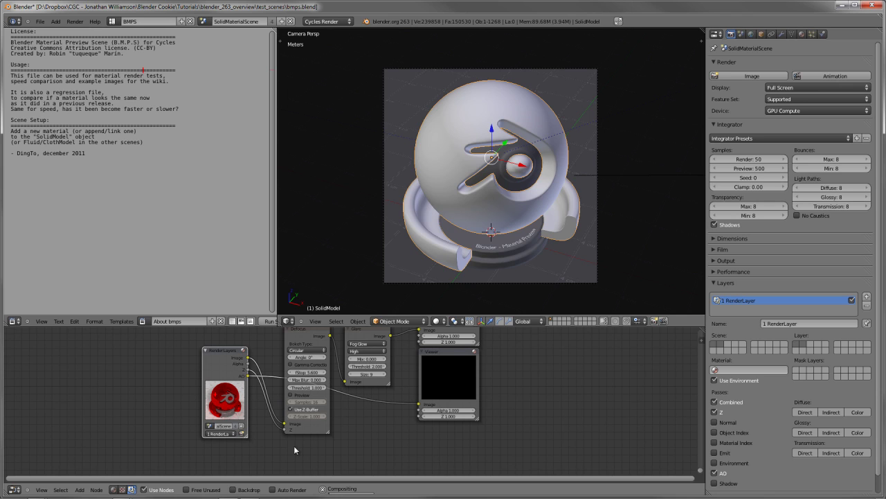
{"action": "left_click", "coordinate": [242, 491]}
{"action": "key", "text": "v"}
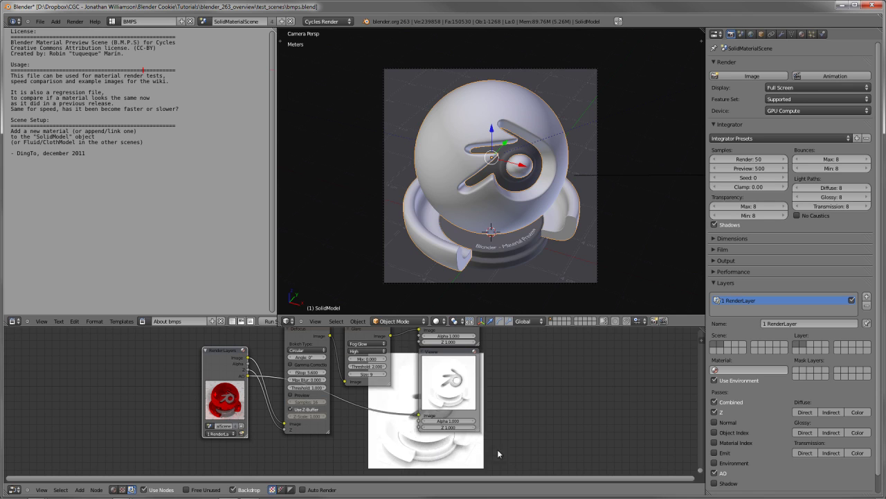
{"action": "middle_click_drag", "start_coordinate": [497, 451], "coordinate": [620, 429], "text": "alt"}
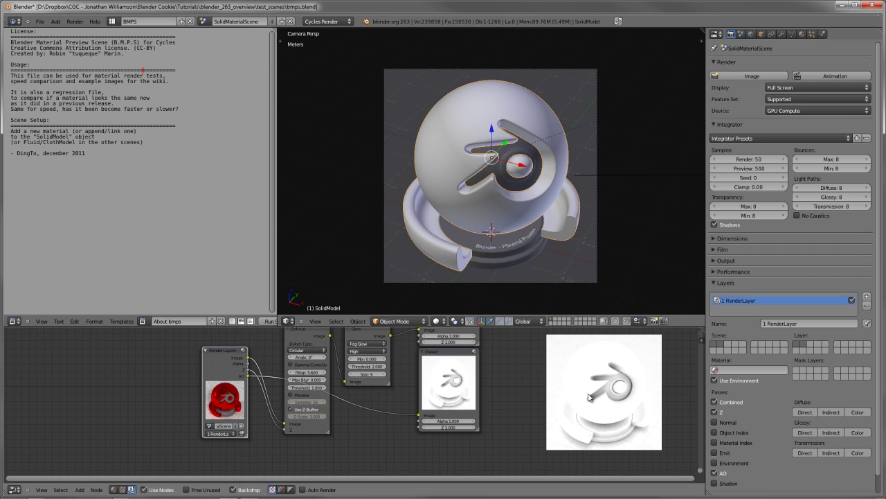
{"action": "left_click", "coordinate": [750, 34]}
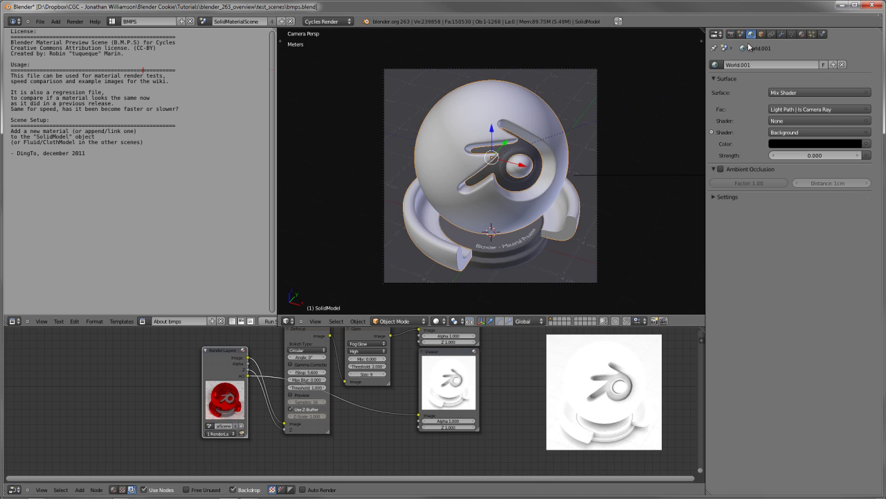
{"action": "left_click", "coordinate": [730, 34]}
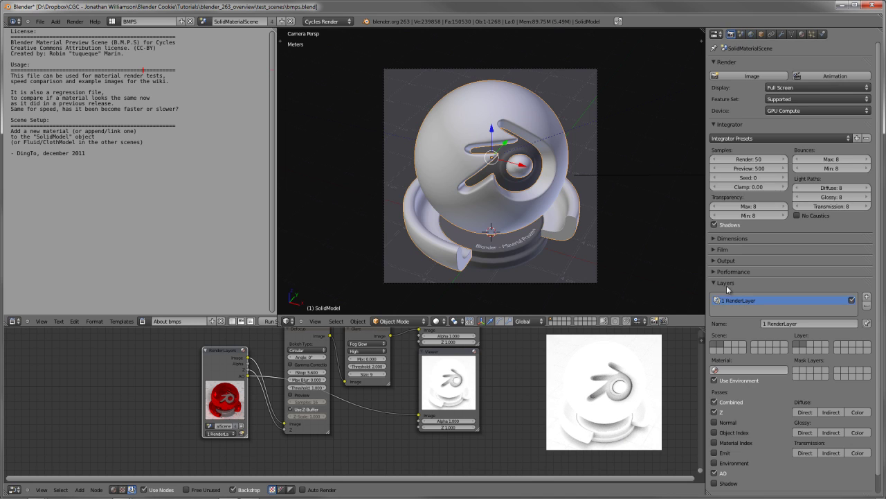
Step: Reposition the Viewer node slightly below the Composite node in the compositing tree
{"action": "scroll", "coordinate": [531, 416], "scroll_direction": "down", "scroll_amount": 1}
{"action": "scroll", "coordinate": [531, 415], "scroll_direction": "up", "scroll_amount": 2}
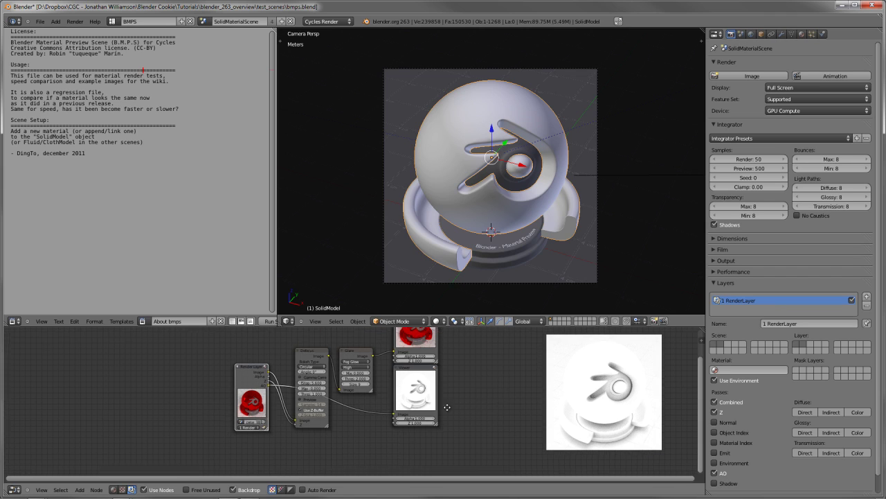
{"action": "middle_click_drag", "start_coordinate": [531, 416], "coordinate": [434, 404]}
{"action": "left_click_drag", "start_coordinate": [399, 367], "coordinate": [405, 375]}
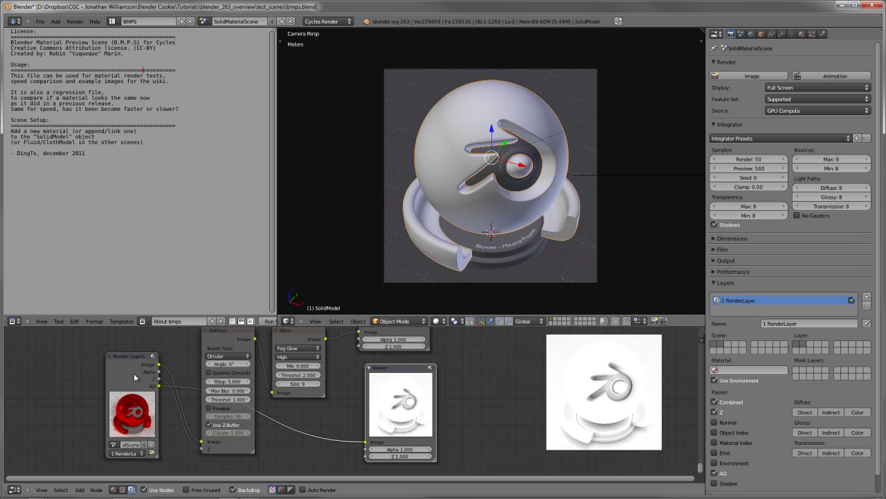
{"action": "left_click_drag", "start_coordinate": [409, 372], "coordinate": [405, 370]}
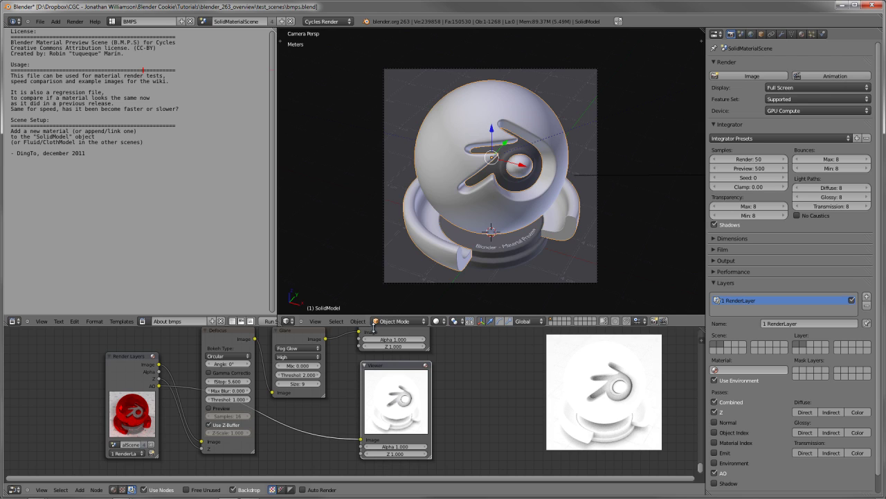
Step: Switch the node editor back to the material nodes, then add a Monkey mesh scaled smaller than the preview ball
{"action": "left_click", "coordinate": [113, 489]}
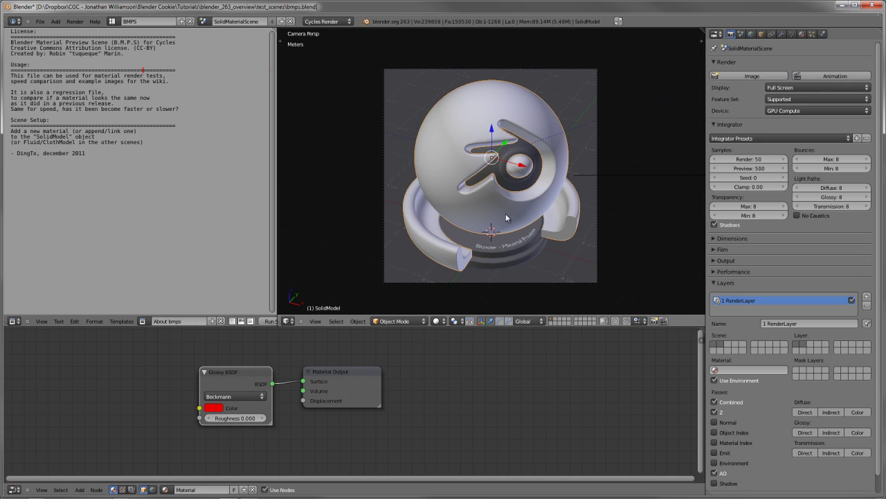
{"action": "key", "text": "shift+a"}
{"action": "mouse_move", "coordinate": [529, 228]}
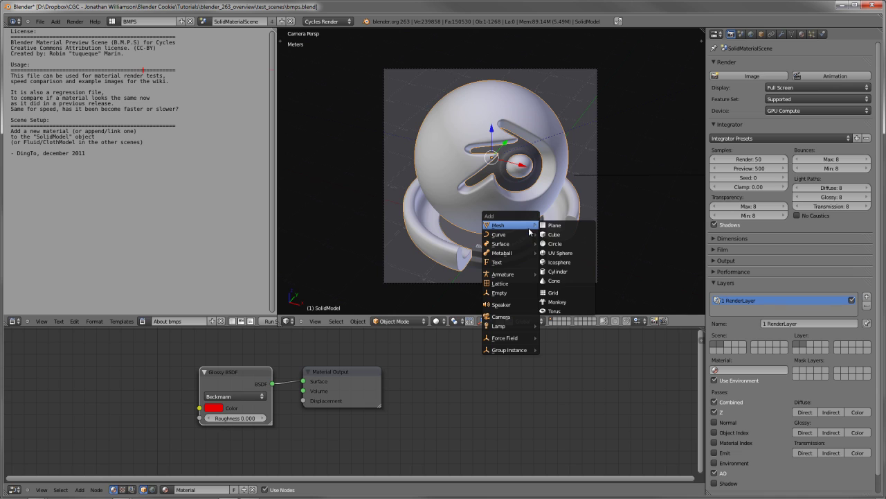
{"action": "left_click", "coordinate": [558, 302]}
{"action": "key", "text": "s"}
{"action": "left_click", "coordinate": [582, 252]}
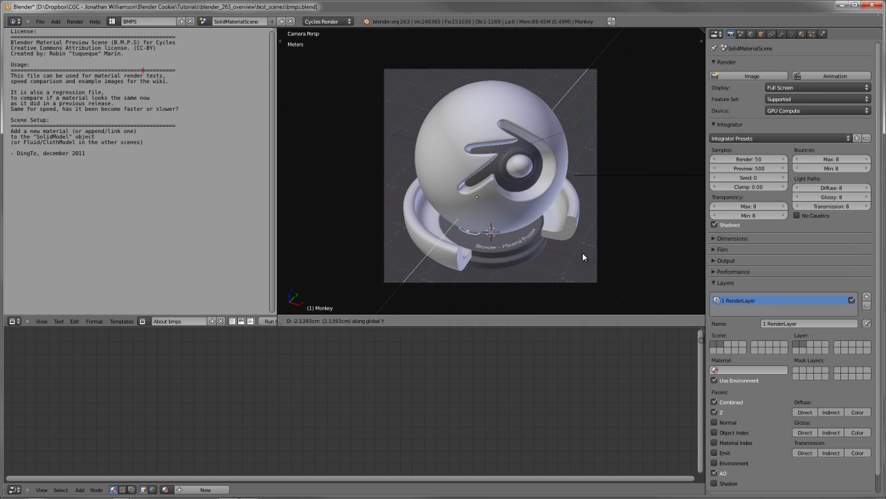
Step: Position the monkey in front of the preview ball and above the floor, and move it to layer 2
{"action": "key", "text": "g"}
{"action": "key", "text": "x"}
{"action": "key", "text": "y"}
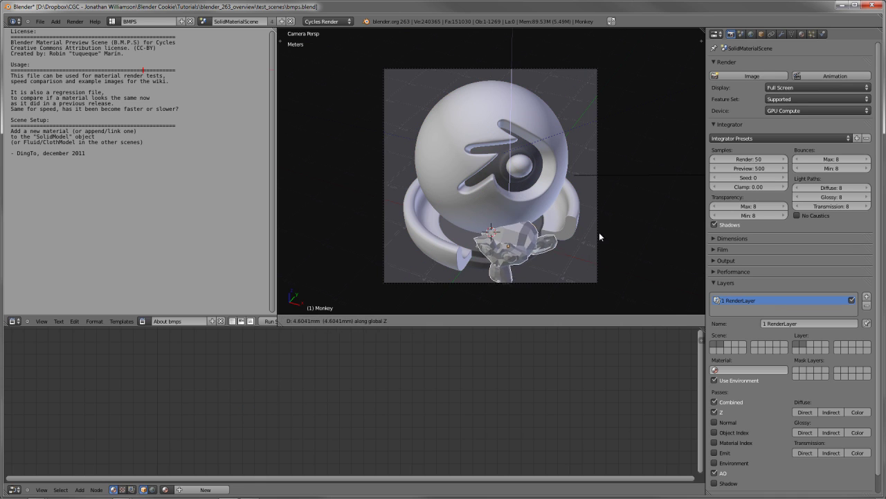
{"action": "left_click", "coordinate": [598, 216]}
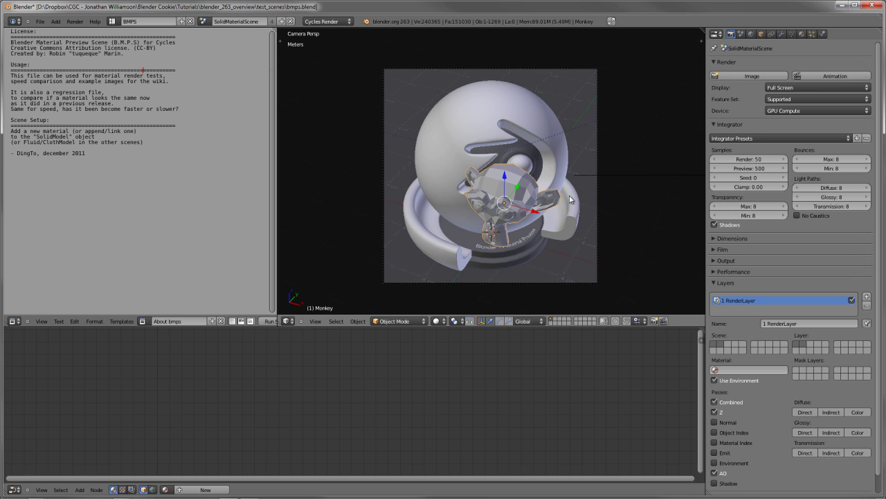
{"action": "key", "text": "m"}
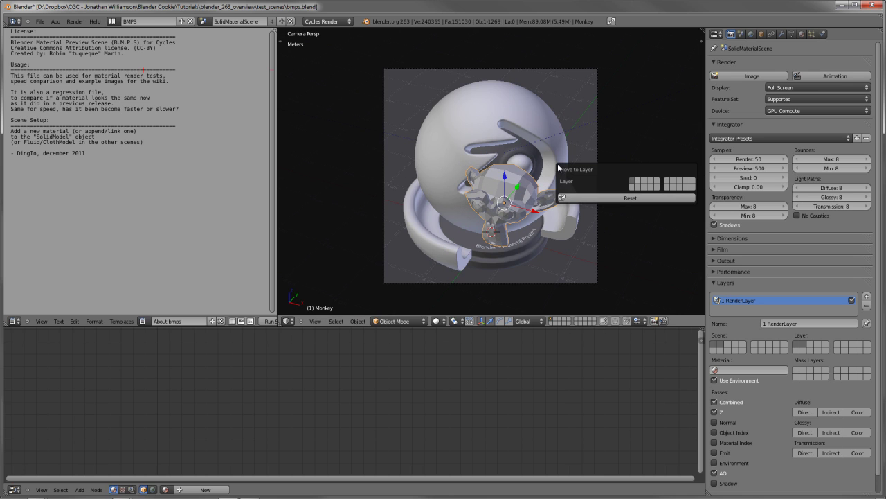
{"action": "left_click", "coordinate": [636, 186]}
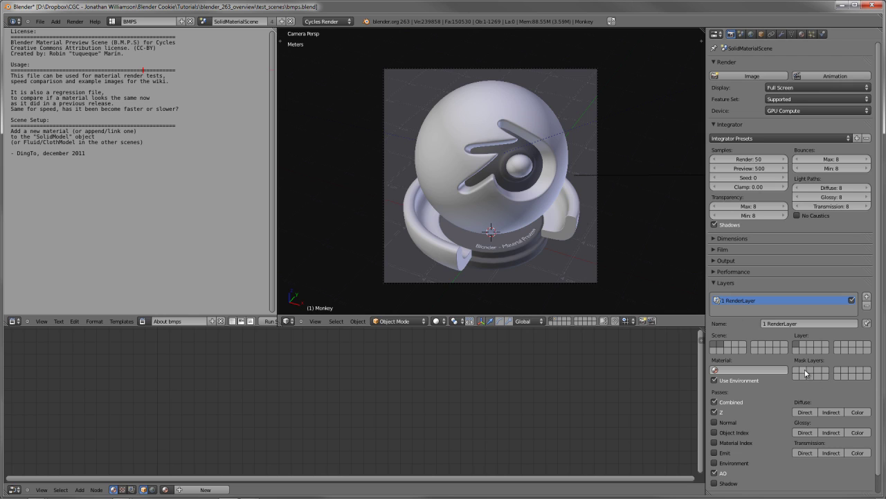
Step: Set layer 2 as the mask layer of the 1 RenderLayer and preview the scene with Rendered shading
{"action": "left_click", "coordinate": [437, 320]}
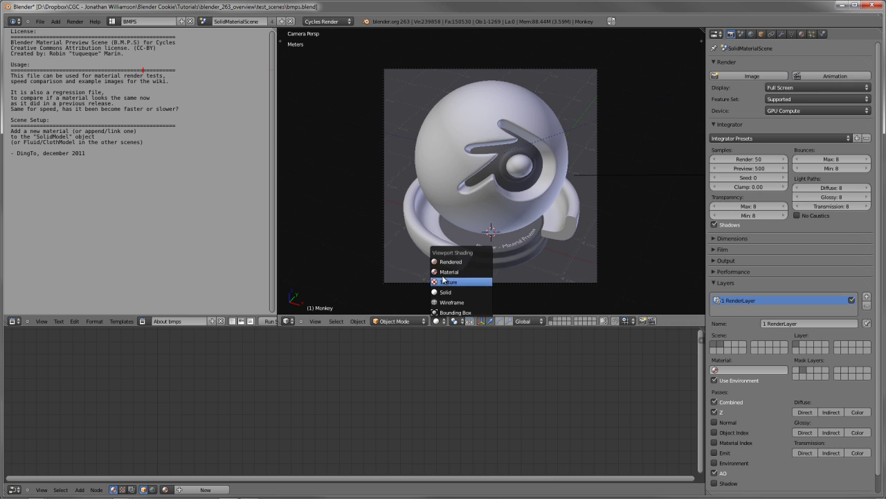
{"action": "left_click", "coordinate": [443, 262]}
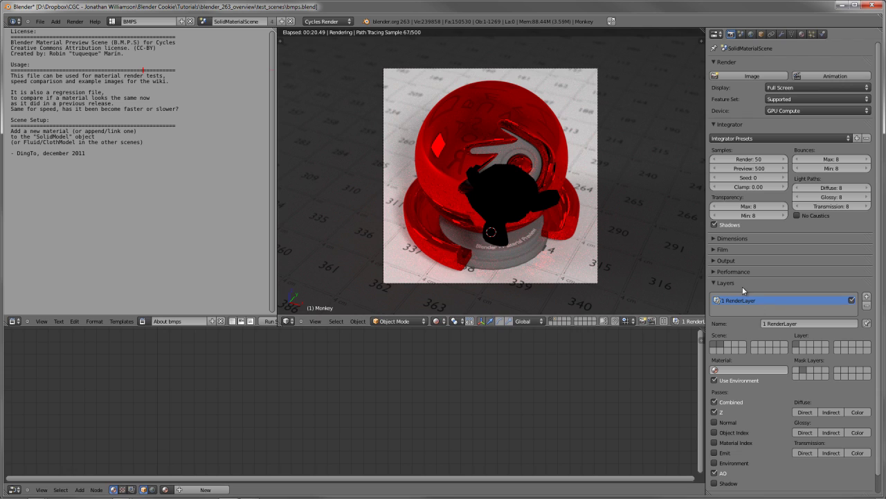
Step: Remove layer 2 from the render layer's mask layers and return the viewport to Solid shading
{"action": "left_click", "coordinate": [804, 369]}
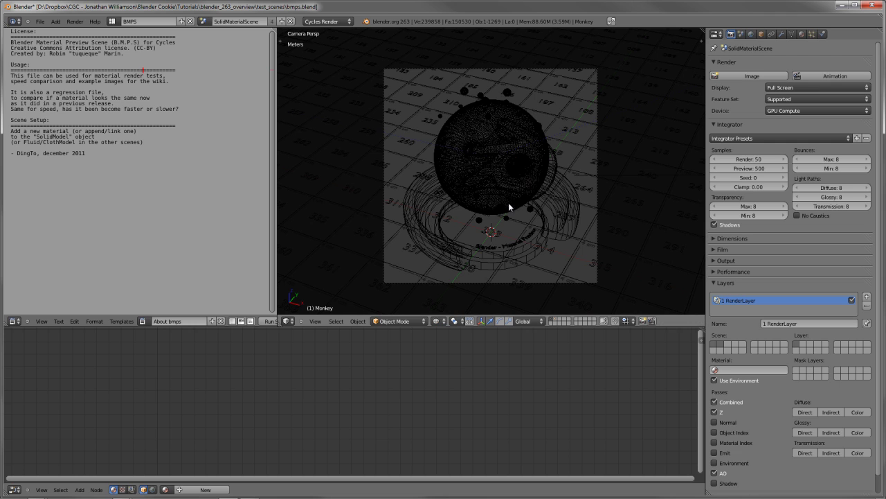
{"action": "key", "text": "z"}
{"action": "key", "text": "z"}
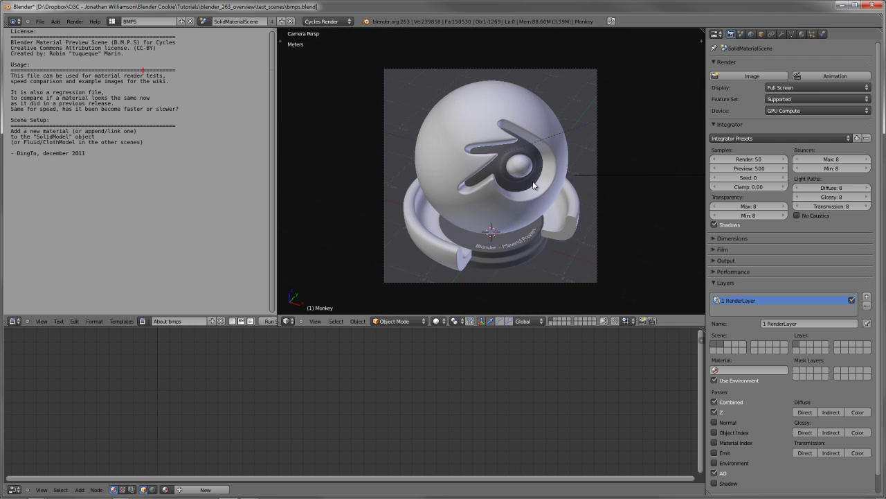
Step: Check the room layout in a wireframe top view, select the round light outside the floor grid, and return to the solid camera view
{"action": "key", "text": "KP_0"}
{"action": "key", "text": "z"}
{"action": "key", "text": "KP_7"}
{"action": "scroll", "coordinate": [459, 239], "scroll_direction": "down", "scroll_amount": 4}
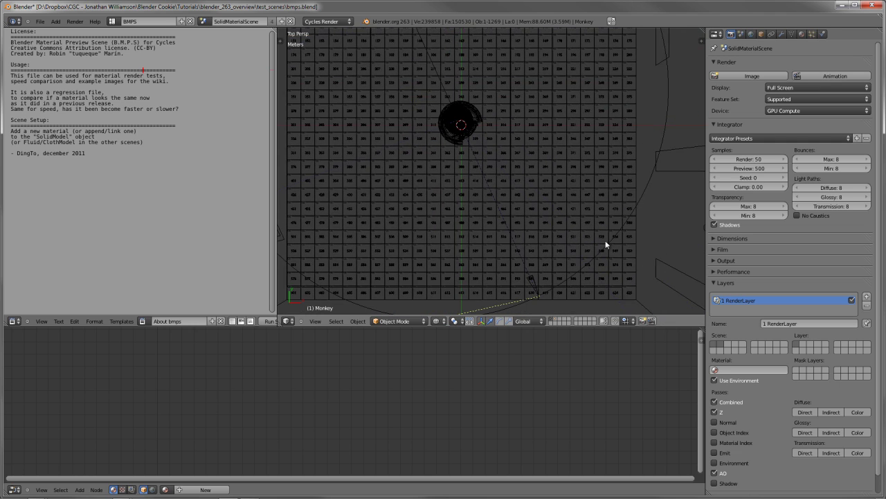
{"action": "right_click", "coordinate": [586, 279]}
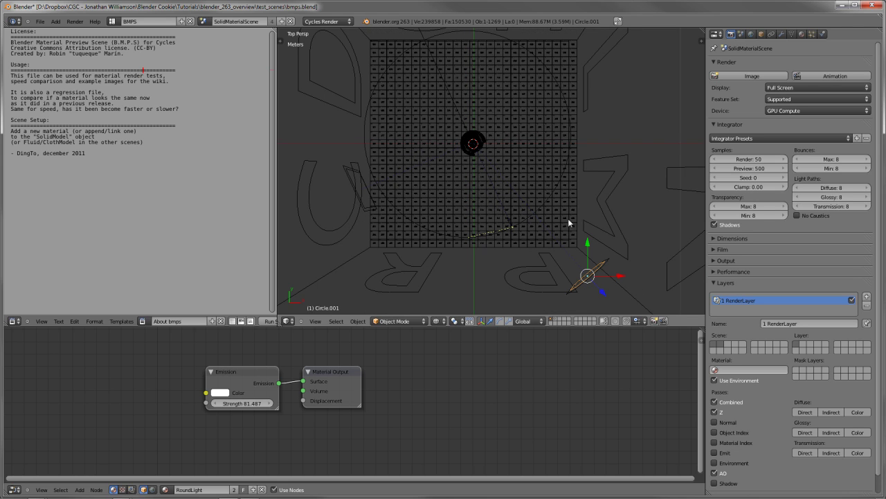
{"action": "key", "text": "KP_0"}
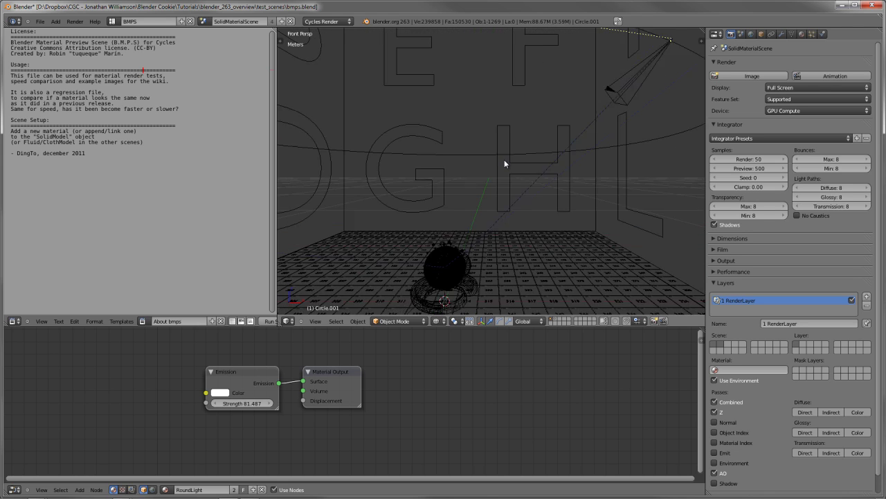
{"action": "key", "text": "shift+z"}
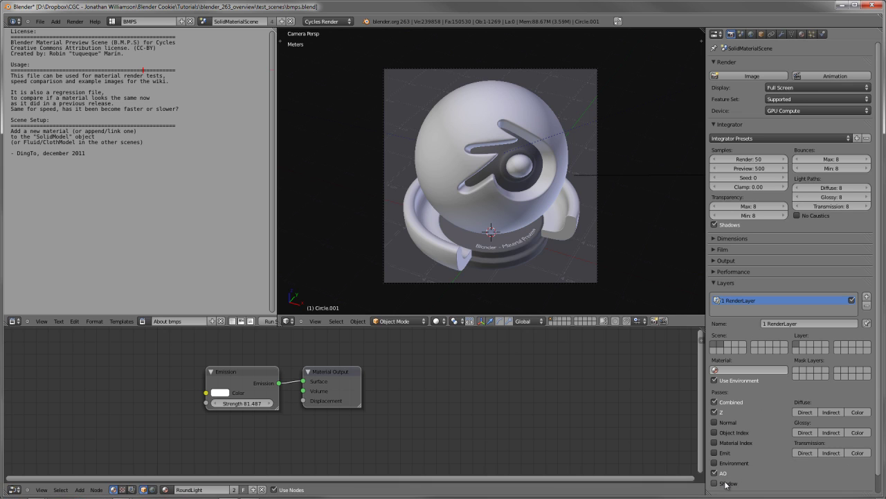
Step: Switch to the Blender 2.63 Cycles release notes in Chrome, view the render layer example image, and go back to the notes
{"action": "key", "text": "alt+Tab"}
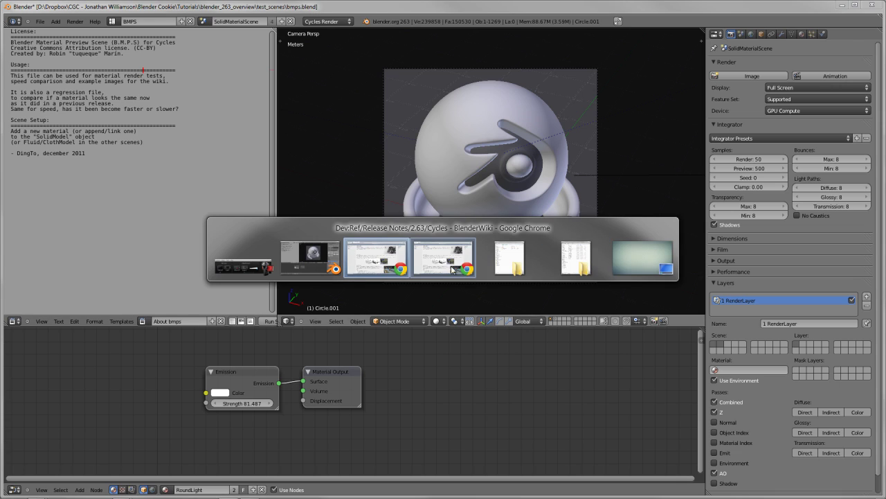
{"action": "left_click", "coordinate": [453, 268]}
{"action": "left_click", "coordinate": [428, 317]}
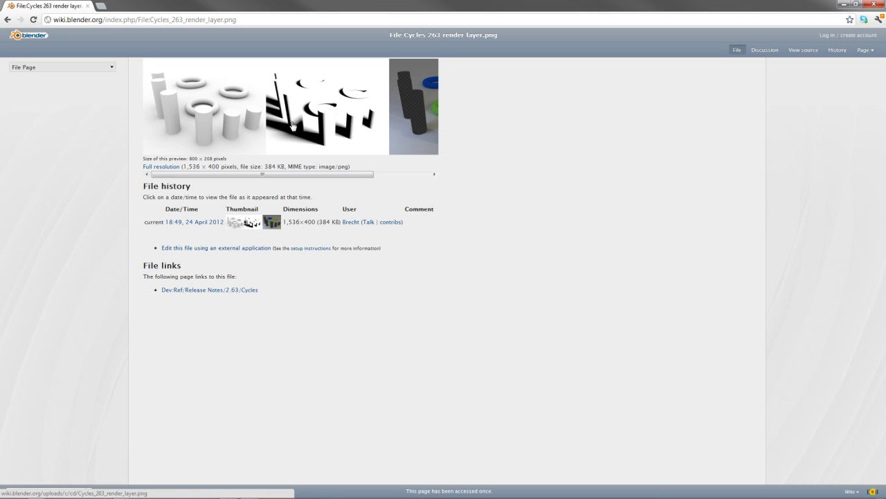
{"action": "left_click", "coordinate": [9, 20]}
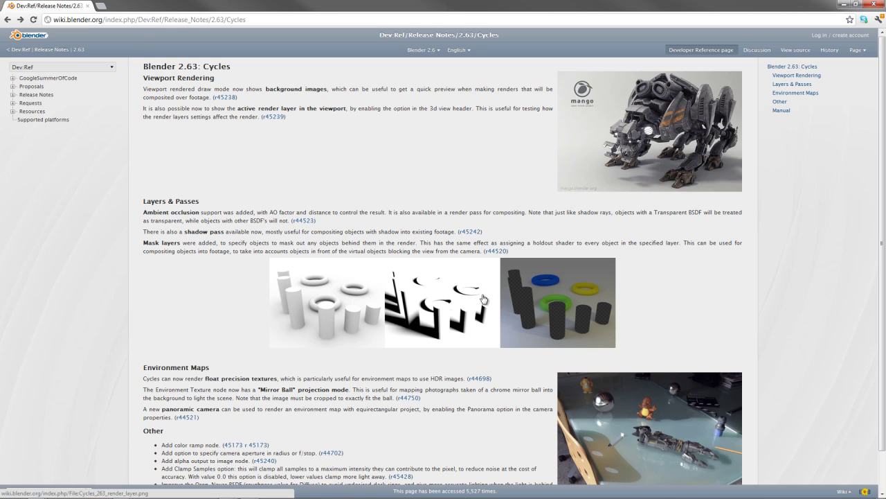
Step: Read the Environment Maps section of the release notes, marking the Mirror Ball projection paragraph, and return to Blender
{"action": "key", "text": "alt+Tab"}
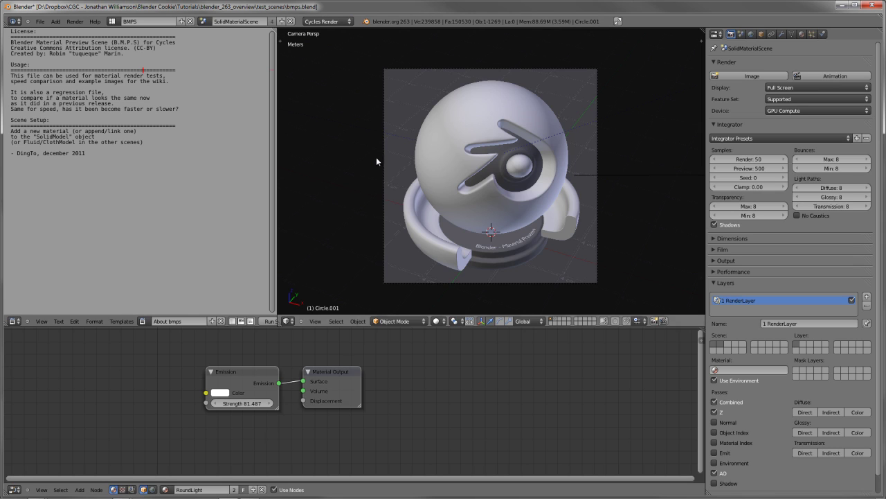
{"action": "key", "text": "alt+Tab"}
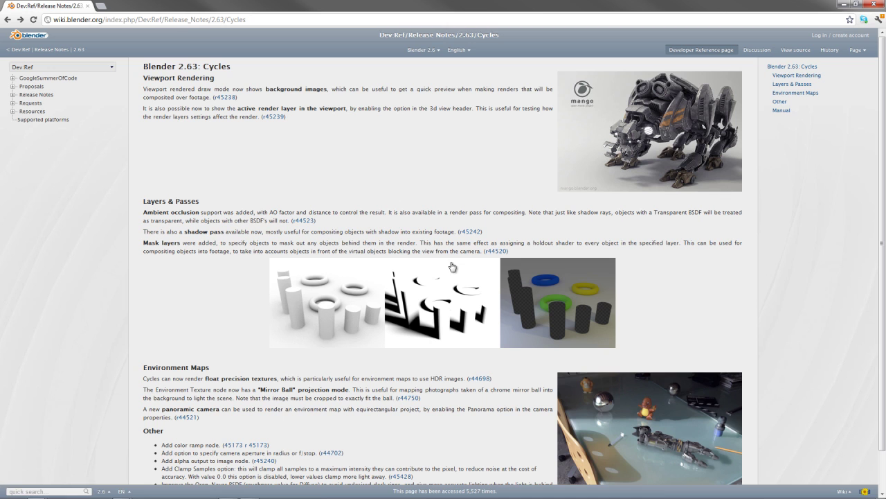
{"action": "scroll", "coordinate": [97, 408], "scroll_direction": "down", "scroll_amount": 1}
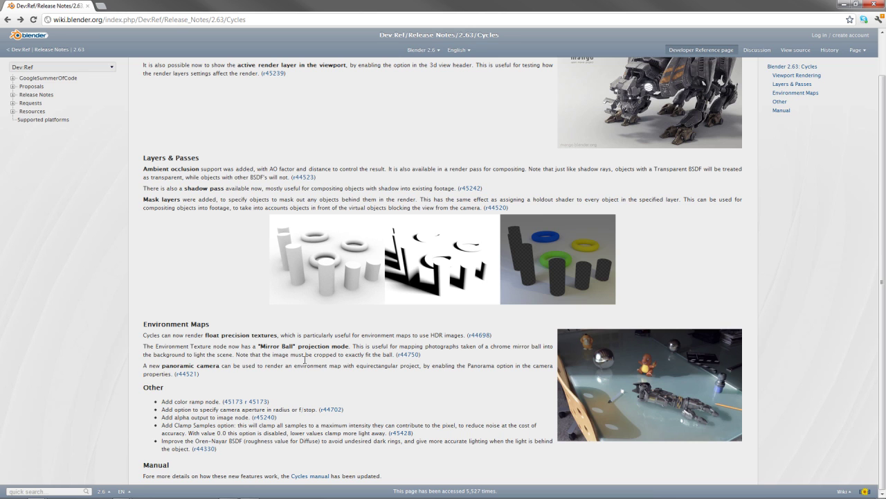
{"action": "triple_click", "coordinate": [263, 346]}
{"action": "left_click", "coordinate": [280, 346]}
{"action": "key", "text": "alt+Tab"}
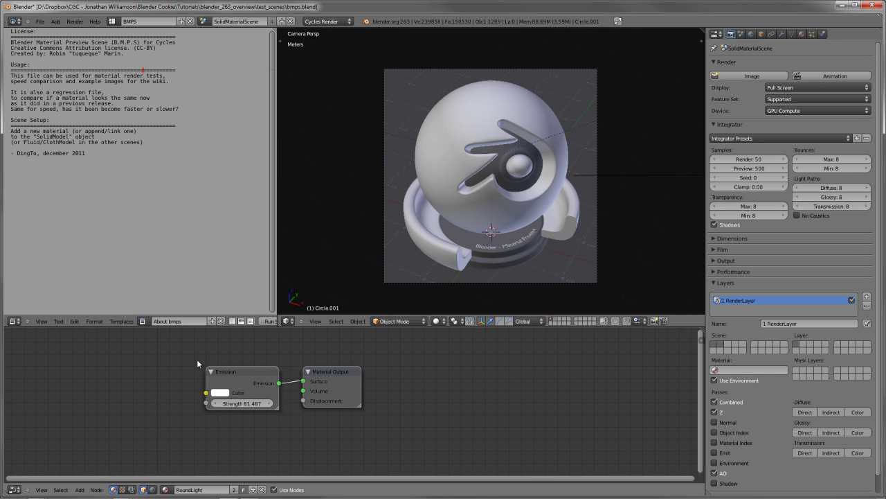
Step: Add an Environment Texture node beside the Background node in the world nodes and set its projection to Mirror Ball
{"action": "left_click", "coordinate": [153, 489]}
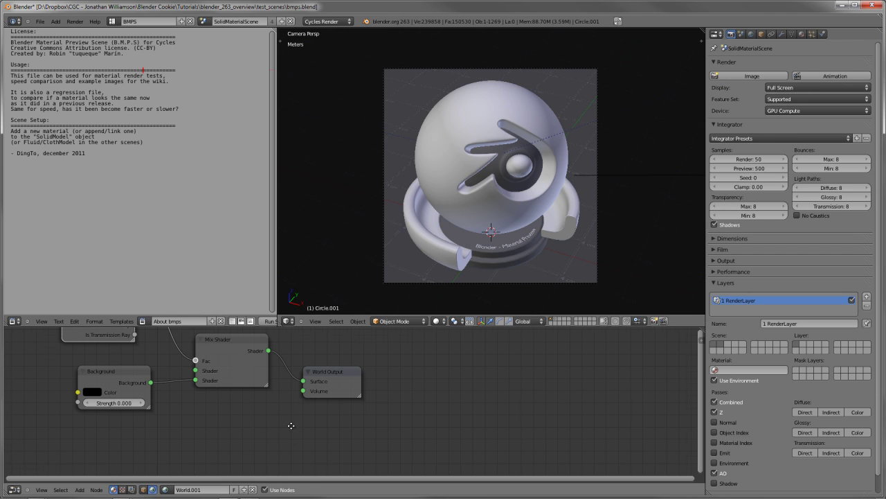
{"action": "middle_click_drag", "start_coordinate": [195, 372], "coordinate": [243, 392]}
{"action": "key", "text": "shift+a"}
{"action": "mouse_move", "coordinate": [236, 390]}
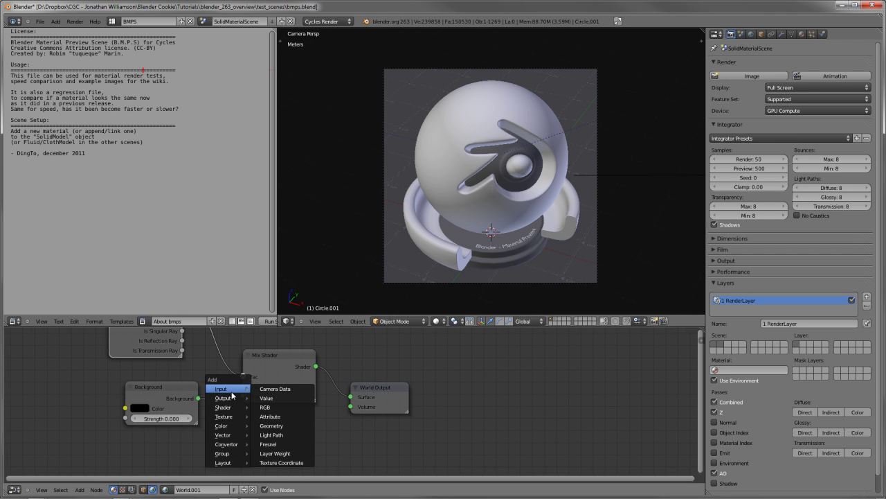
{"action": "mouse_move", "coordinate": [223, 416]}
{"action": "left_click", "coordinate": [287, 343]}
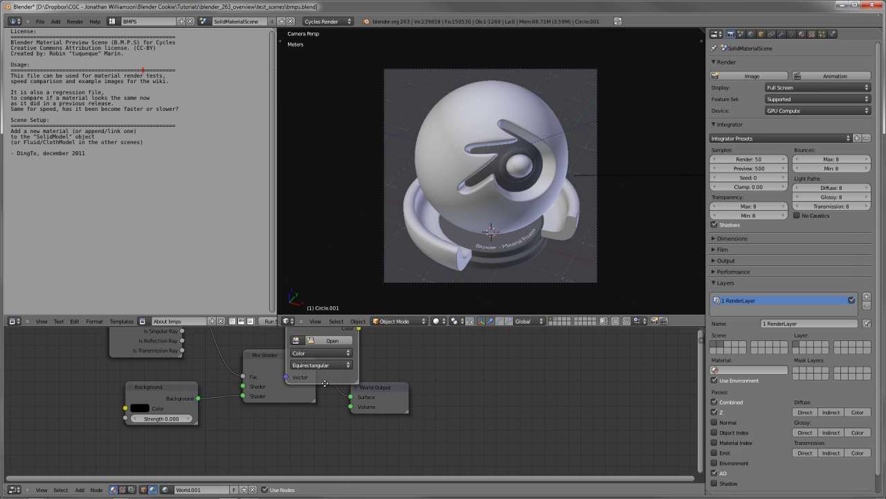
{"action": "middle_click_drag", "start_coordinate": [325, 383], "coordinate": [418, 373]}
{"action": "left_click", "coordinate": [150, 408]}
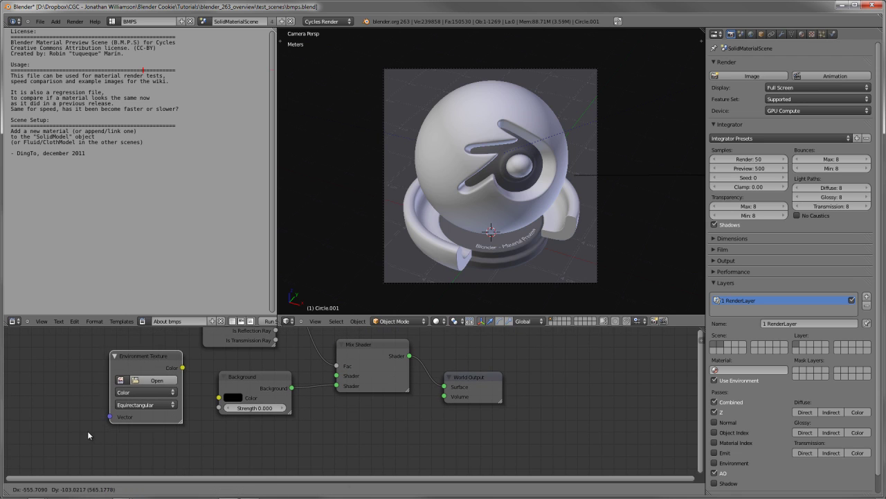
{"action": "left_click", "coordinate": [166, 409]}
{"action": "left_click", "coordinate": [137, 385]}
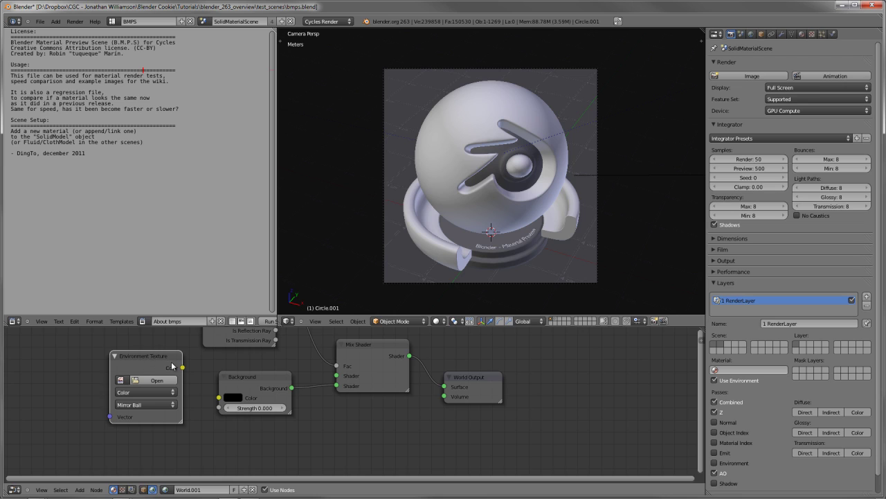
Step: Delete the Environment Texture node from the world nodes and switch the node editor back to the material nodes
{"action": "key", "text": "x"}
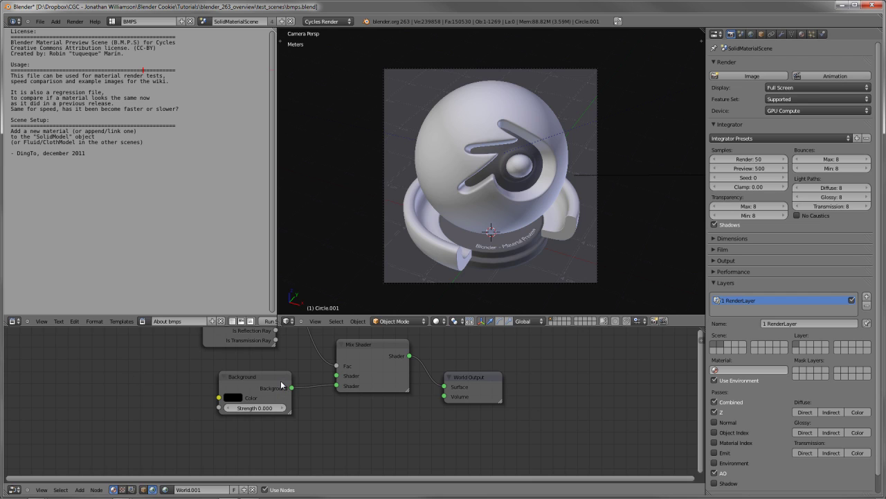
{"action": "left_click", "coordinate": [144, 489]}
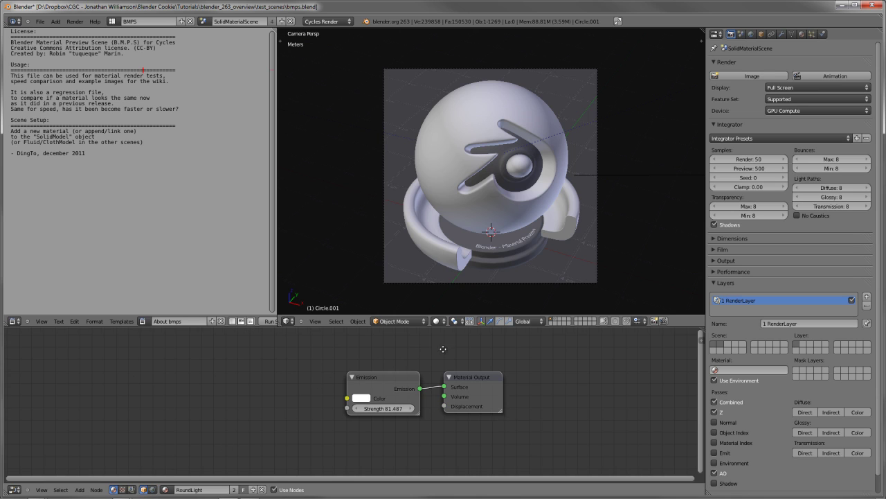
Step: Select the camera, preview its Panorama lens option with Rendered viewport shading, and turn Panorama back off
{"action": "right_click", "coordinate": [598, 276]}
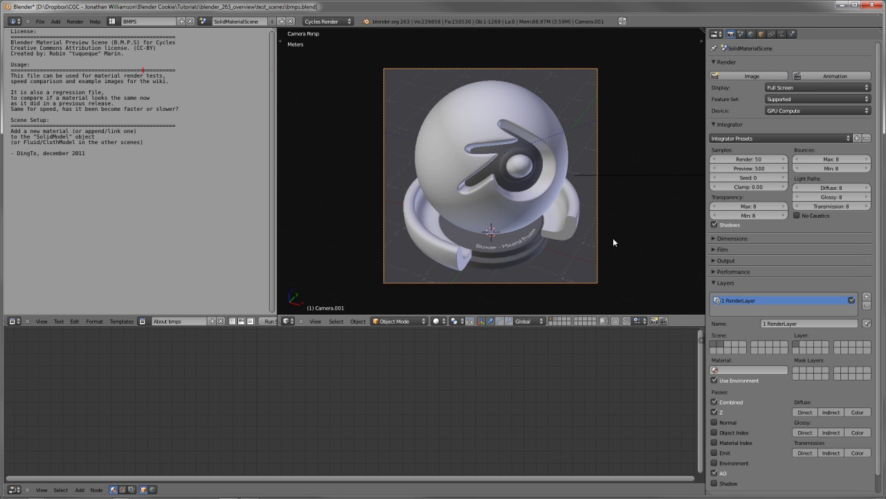
{"action": "left_click", "coordinate": [782, 33]}
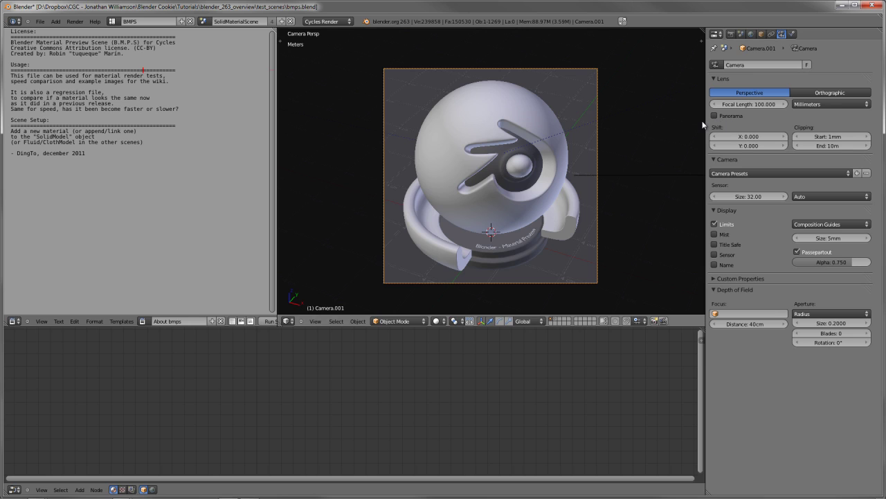
{"action": "left_click", "coordinate": [724, 117]}
{"action": "left_click", "coordinate": [438, 322]}
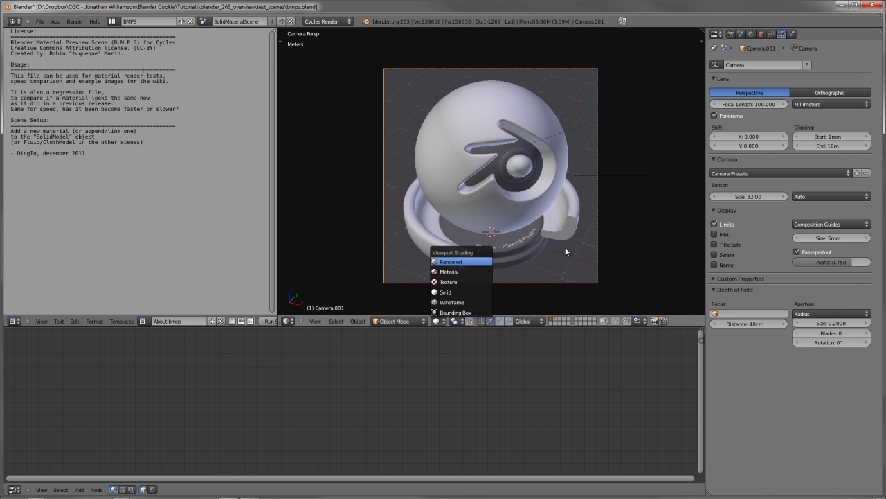
{"action": "key", "text": "Return"}
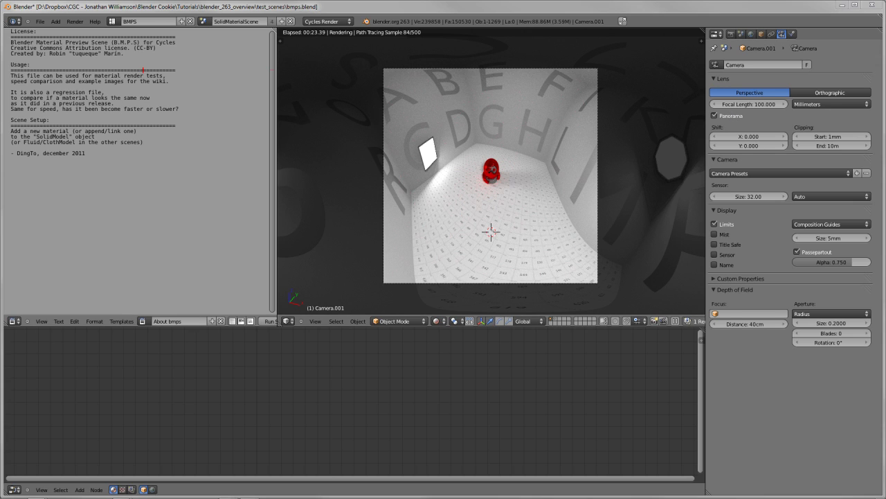
{"action": "left_click", "coordinate": [736, 118]}
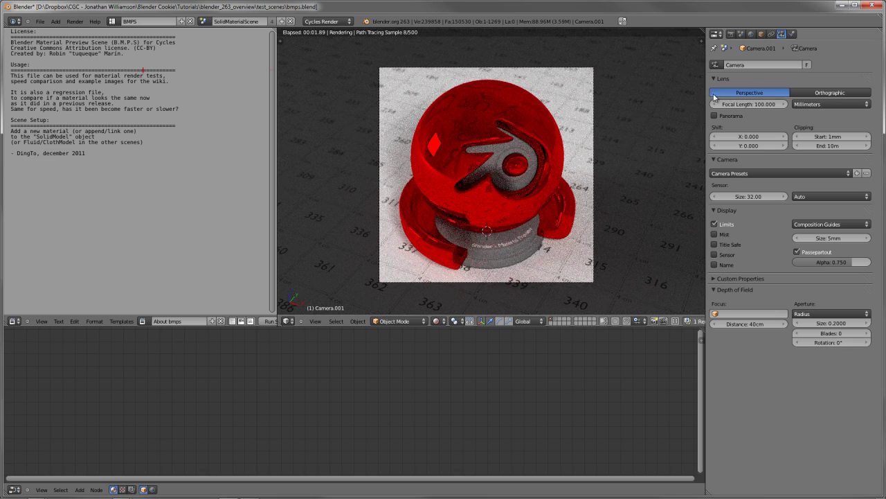
Step: Raise the integrator's sample Clamp value in increments up to 0.99 while previewing the rendered scene
{"action": "left_click", "coordinate": [731, 33]}
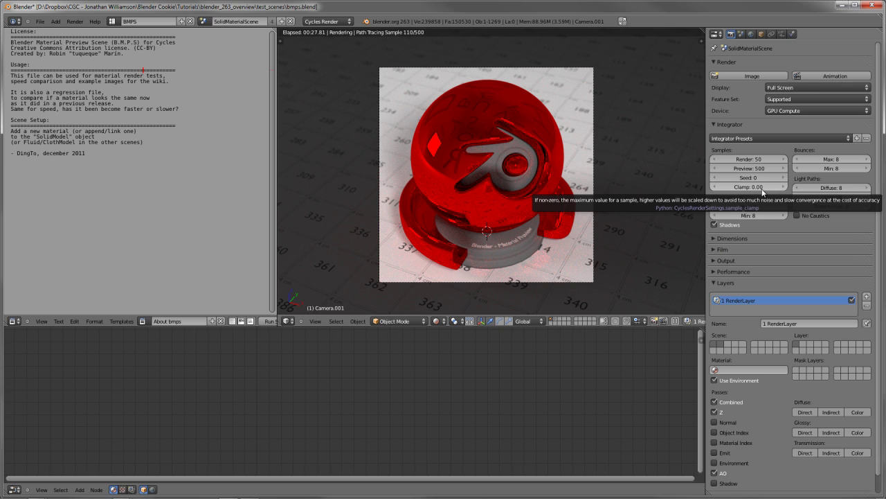
{"action": "left_click", "coordinate": [784, 187]}
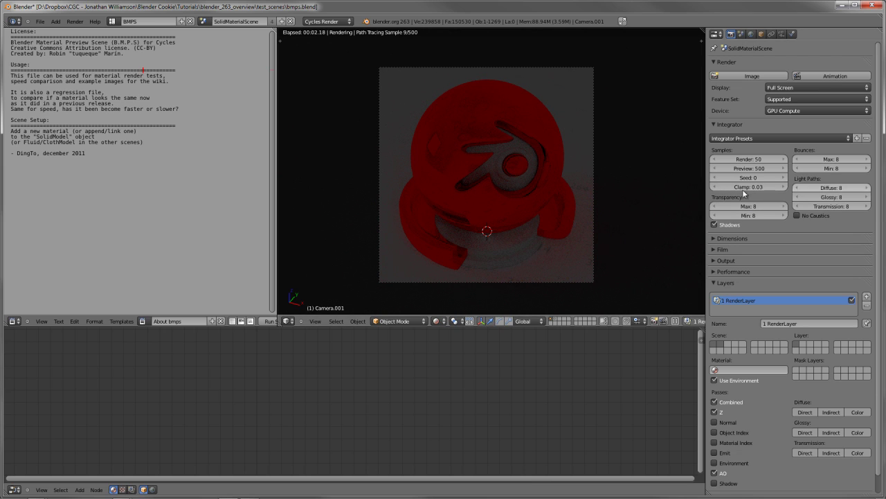
{"action": "left_click", "coordinate": [781, 187]}
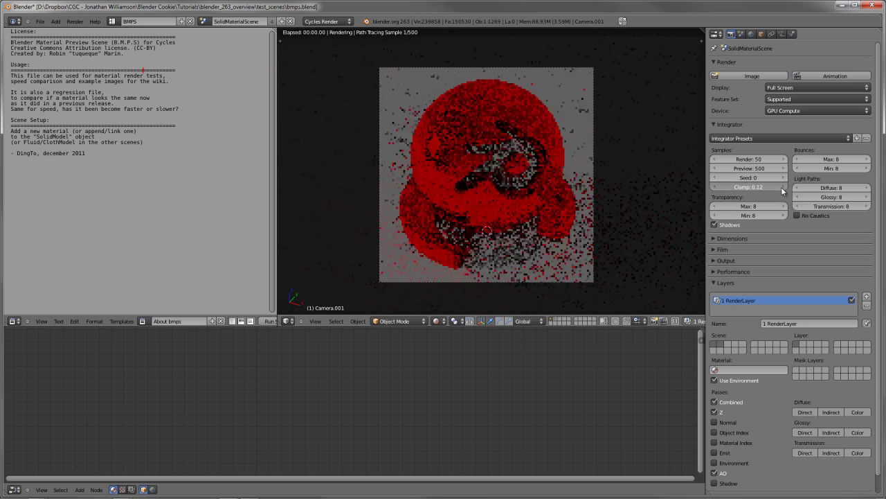
{"action": "left_click_drag", "start_coordinate": [778, 187], "coordinate": [782, 191]}
{"action": "left_click", "coordinate": [782, 191]}
{"action": "left_click", "coordinate": [783, 191]}
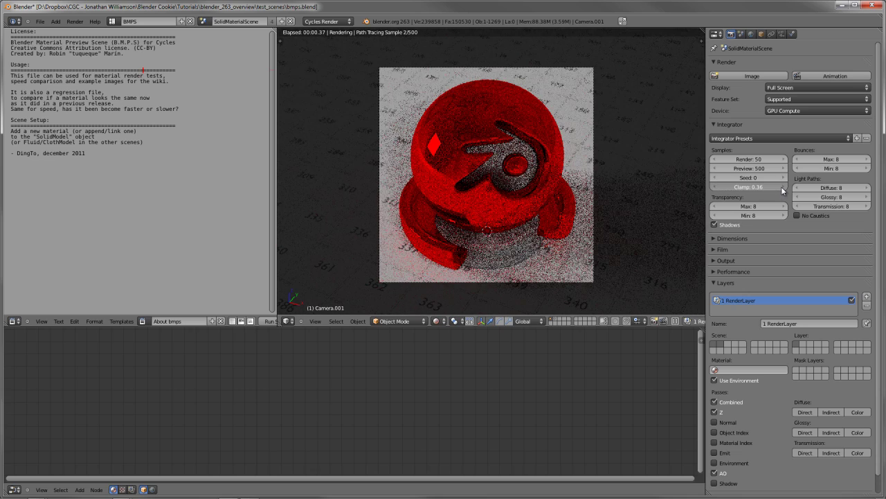
{"action": "left_click", "coordinate": [782, 191]}
{"action": "left_click", "coordinate": [783, 191]}
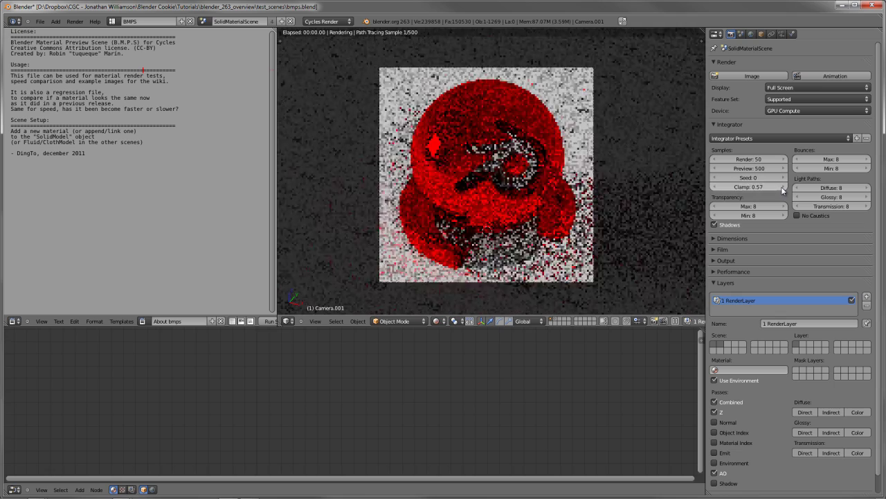
{"action": "left_click", "coordinate": [783, 191]}
{"action": "left_click", "coordinate": [782, 191]}
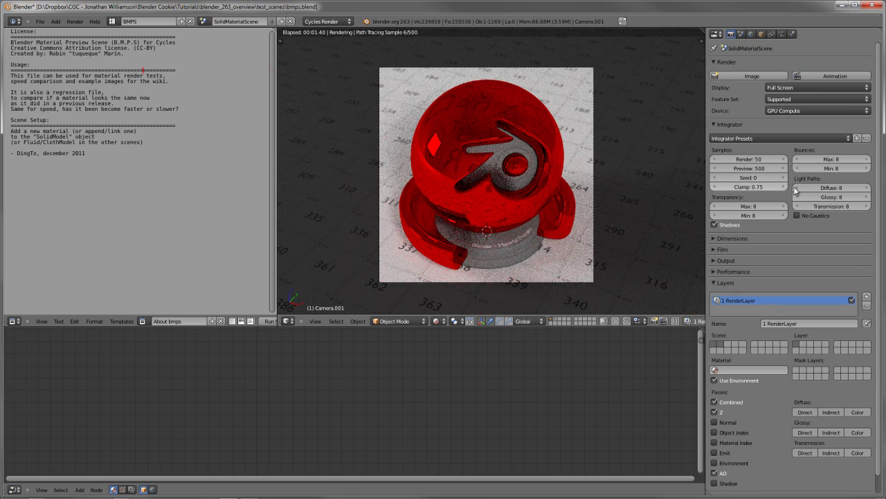
{"action": "left_click", "coordinate": [778, 187]}
{"action": "left_click", "coordinate": [778, 187]}
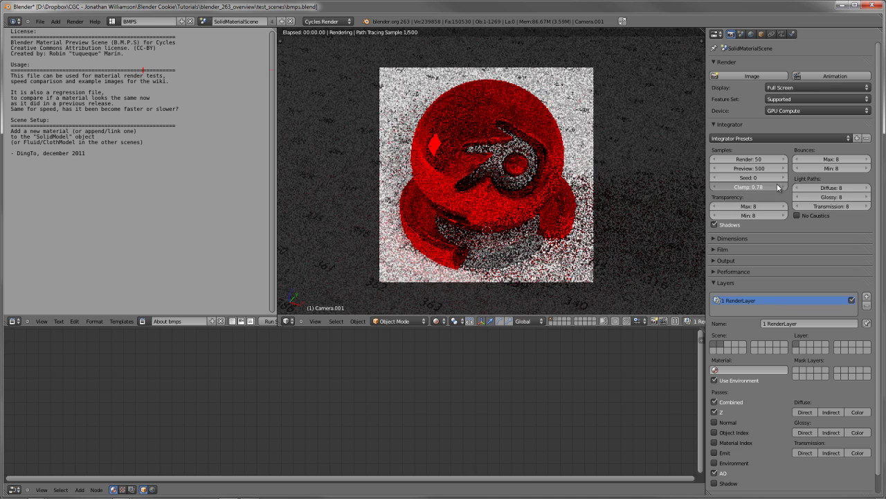
{"action": "left_click", "coordinate": [779, 187]}
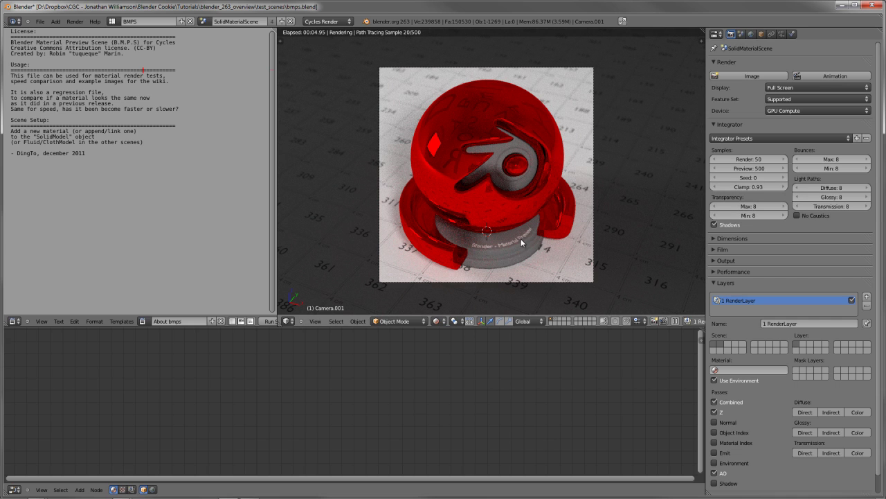
{"action": "left_click", "coordinate": [783, 187]}
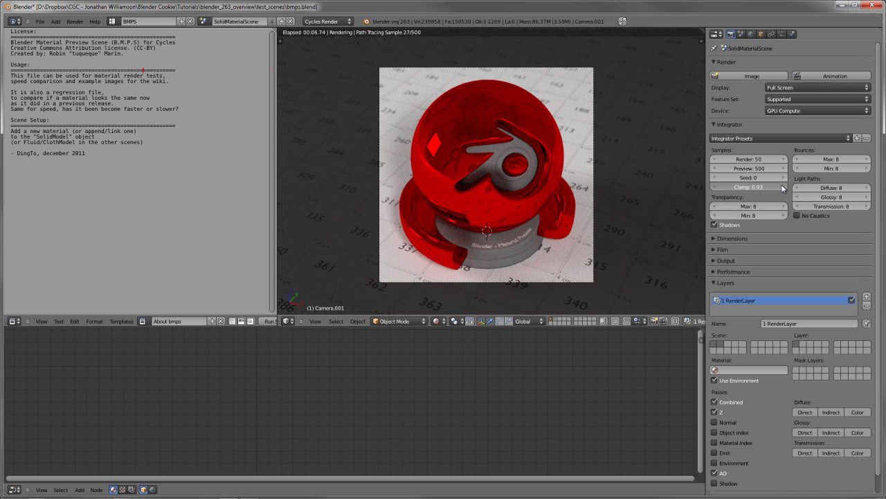
{"action": "left_click", "coordinate": [783, 188]}
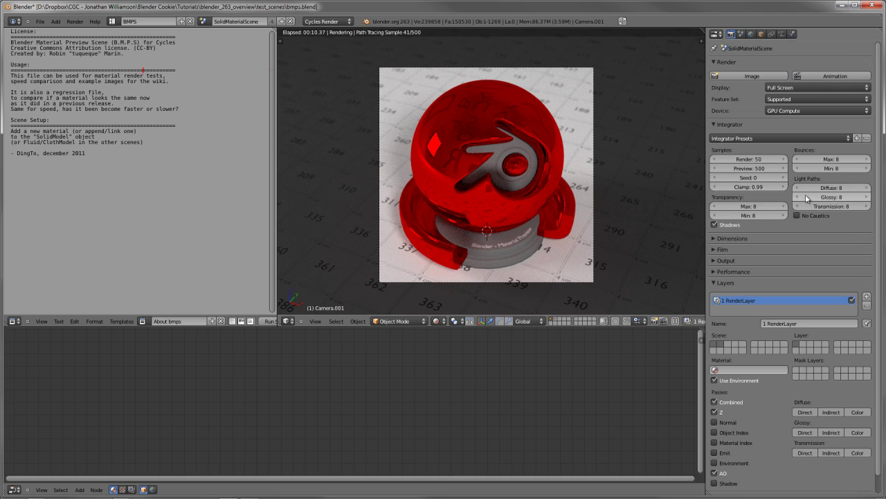
Step: Reset the integrator's sample Clamp to 0.00 to compare the preview noise, and set it to 1.00
{"action": "key", "text": "BackSpace"}
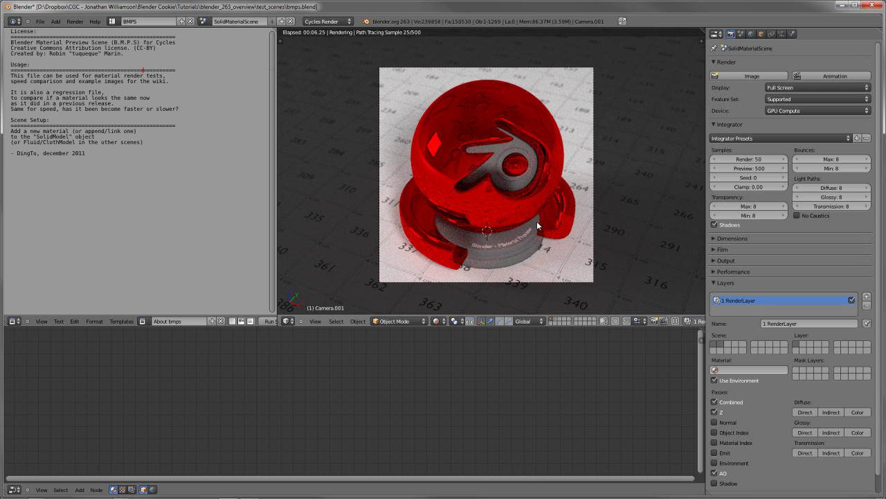
{"action": "left_click", "coordinate": [771, 187]}
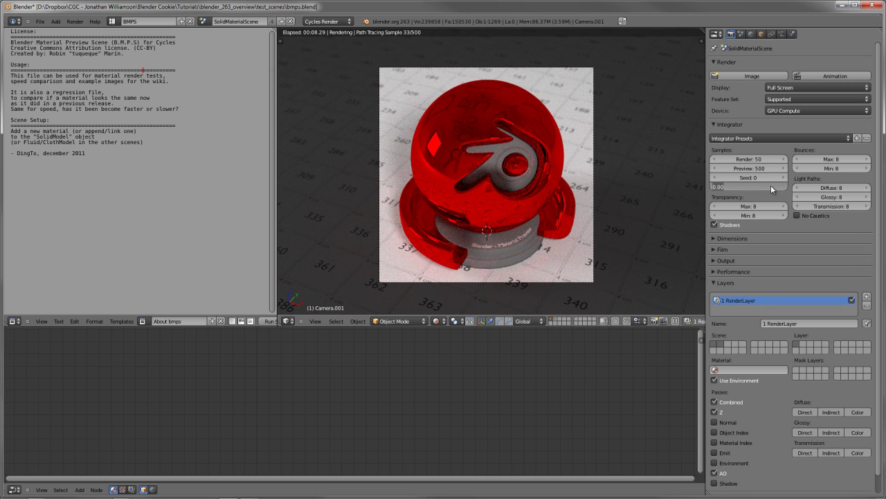
{"action": "key", "text": "Return"}
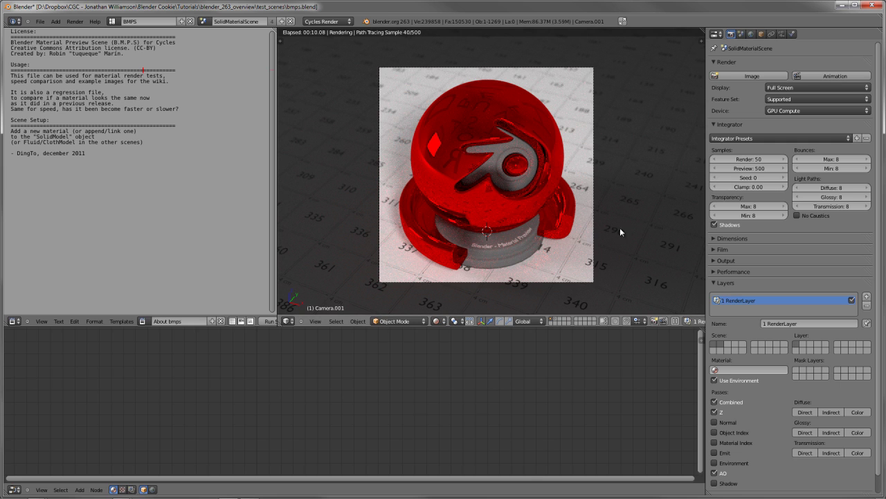
{"action": "left_click", "coordinate": [772, 184]}
{"action": "type", "text": "1"}
{"action": "key", "text": "Return"}
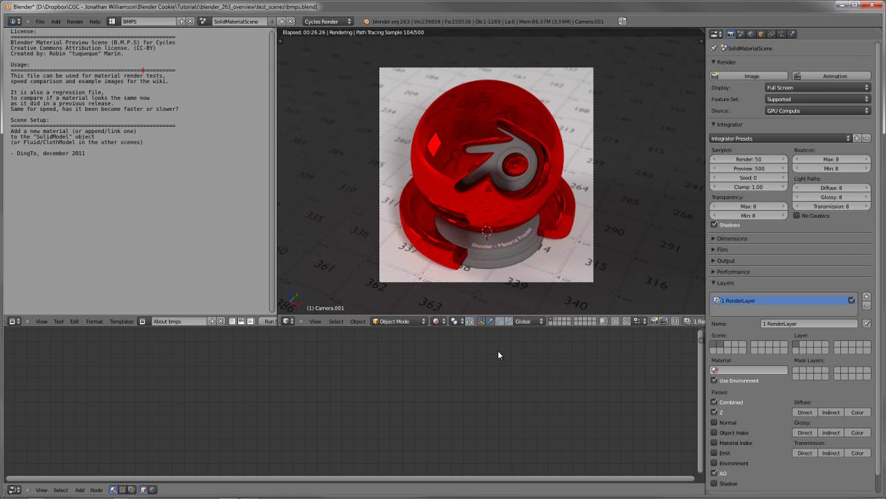
Step: Check the compositing nodes, return to the material nodes, and select the red preview model to show its material
{"action": "left_click", "coordinate": [132, 490]}
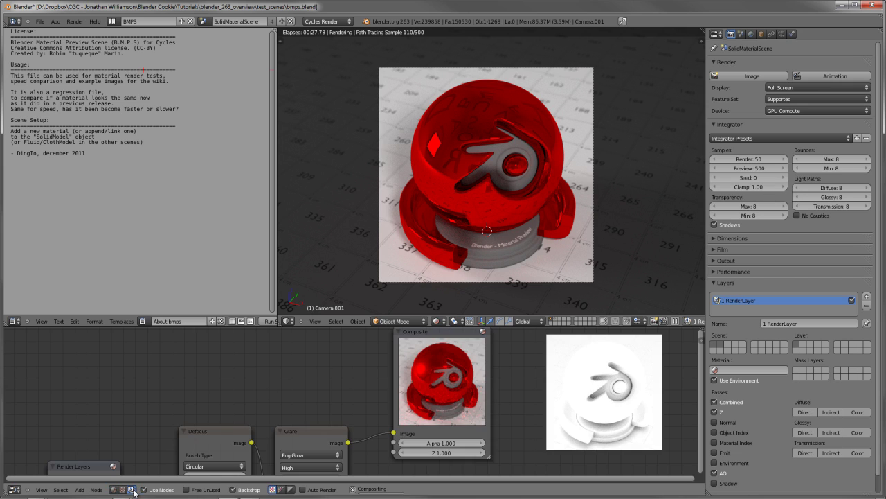
{"action": "left_click", "coordinate": [113, 489]}
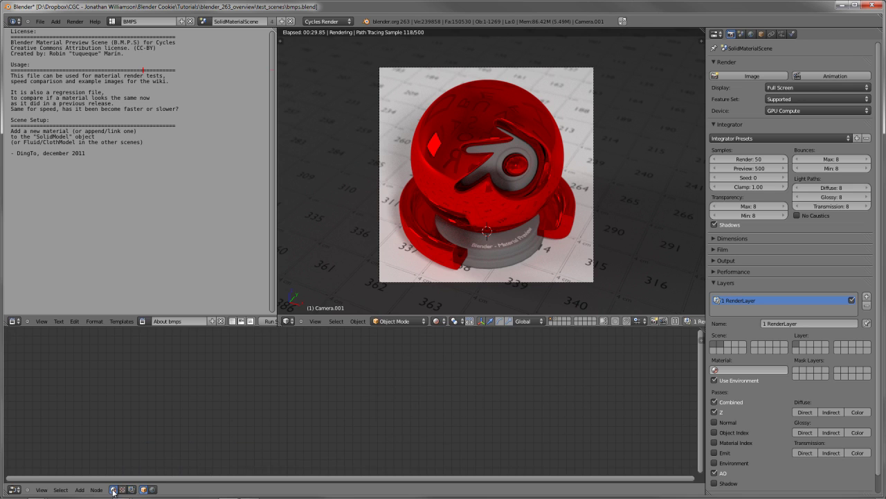
{"action": "right_click", "coordinate": [427, 236]}
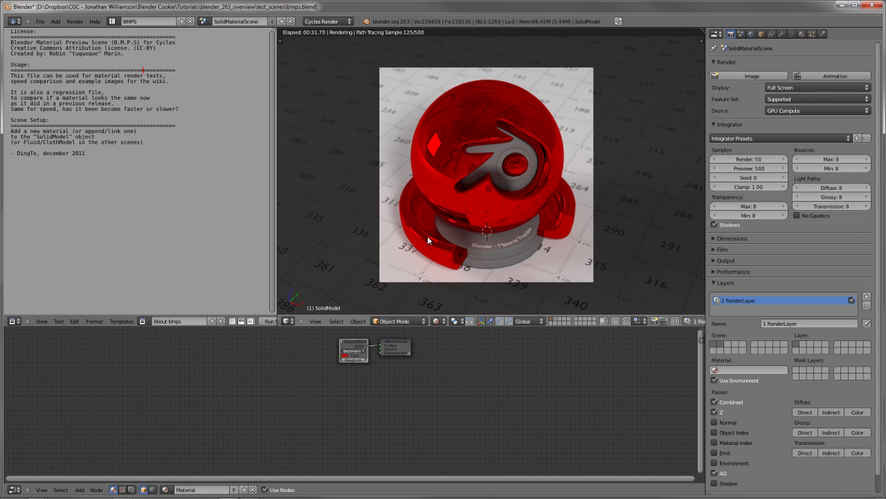
{"action": "scroll", "coordinate": [329, 375], "scroll_direction": "up", "scroll_amount": 4}
Step: Add a ColorRamp converter node to the material and place it just before the Glossy BSDF node
{"action": "key", "text": "shift+a"}
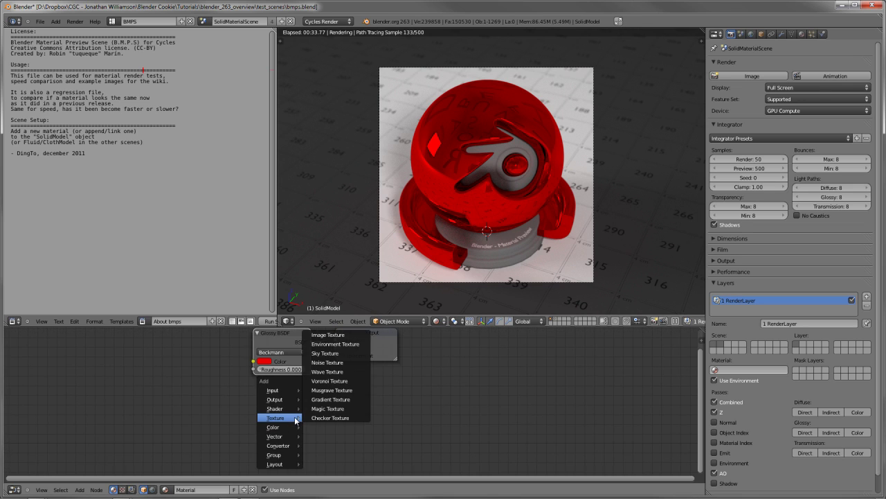
{"action": "mouse_move", "coordinate": [284, 428]}
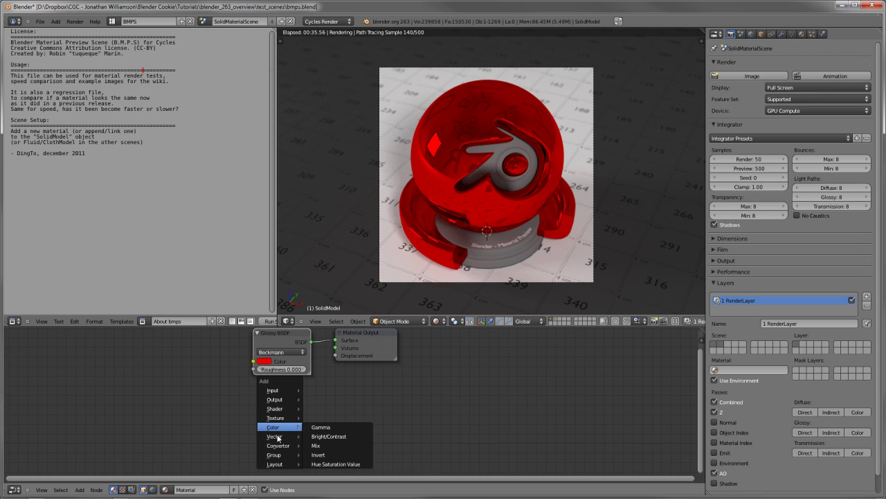
{"action": "mouse_move", "coordinate": [277, 445]}
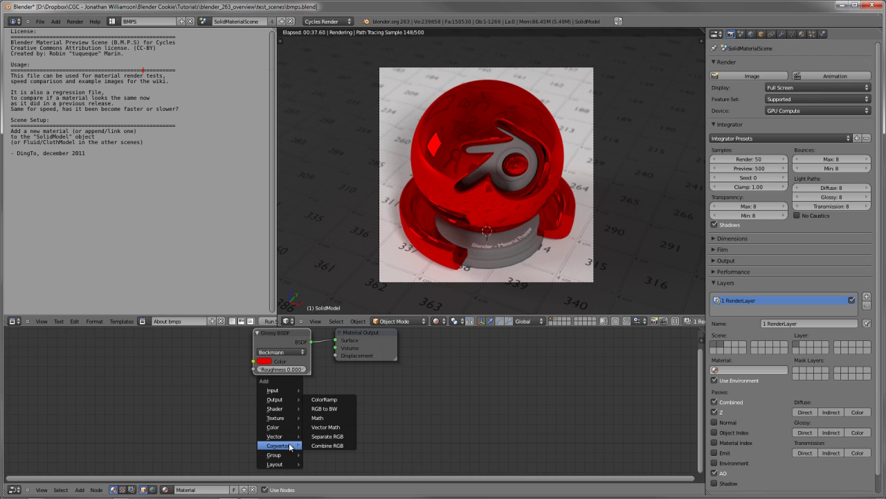
{"action": "left_click", "coordinate": [326, 399]}
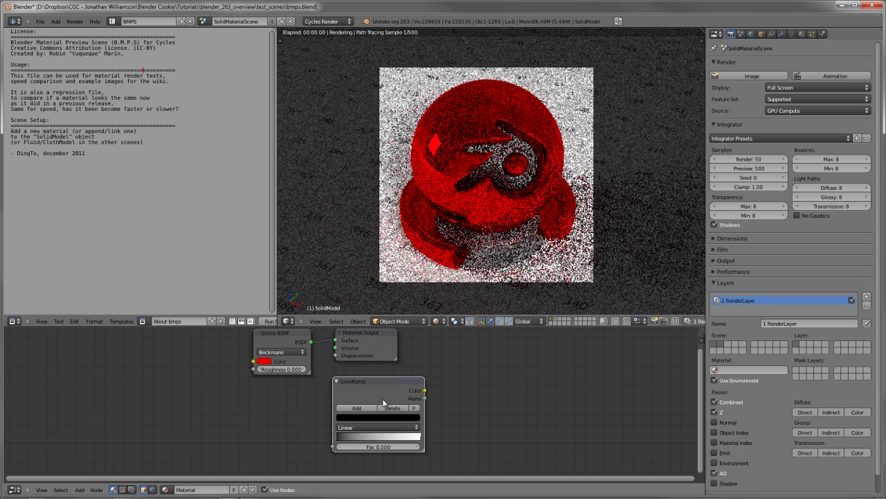
{"action": "left_click", "coordinate": [202, 372]}
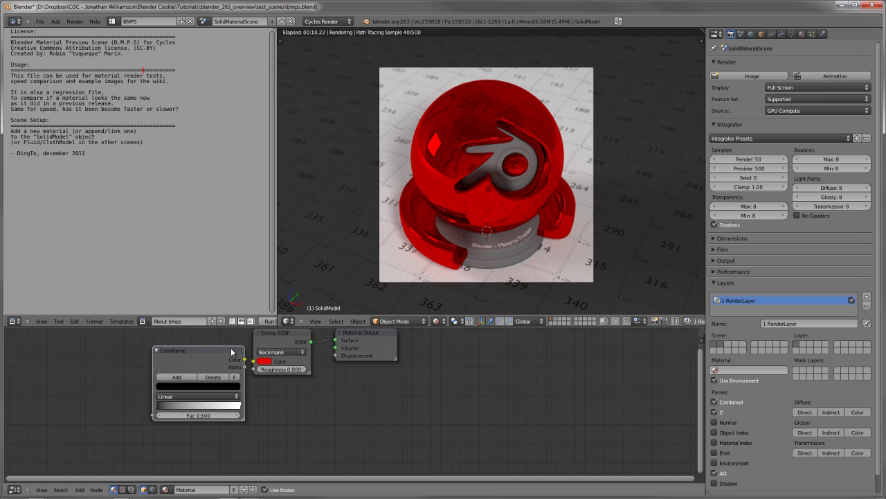
Step: Delete the ColorRamp node from the material
{"action": "key", "text": "x"}
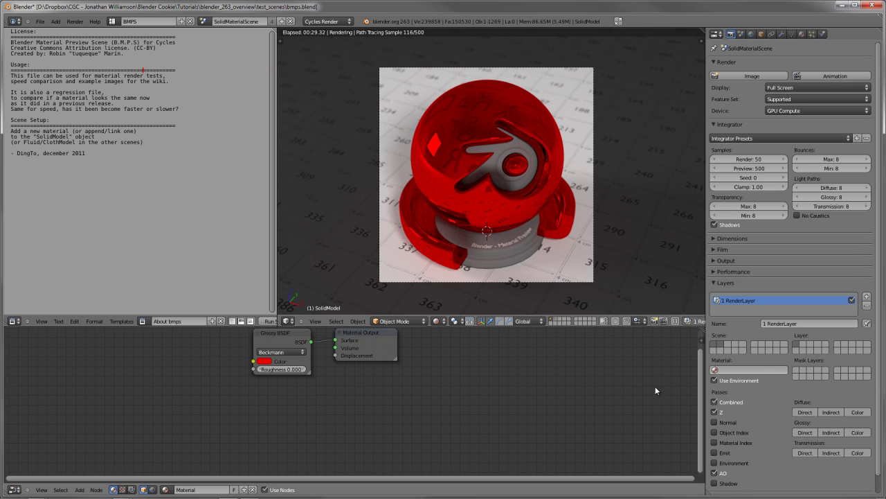
{"action": "scroll", "coordinate": [390, 399], "scroll_direction": "up", "scroll_amount": 2}
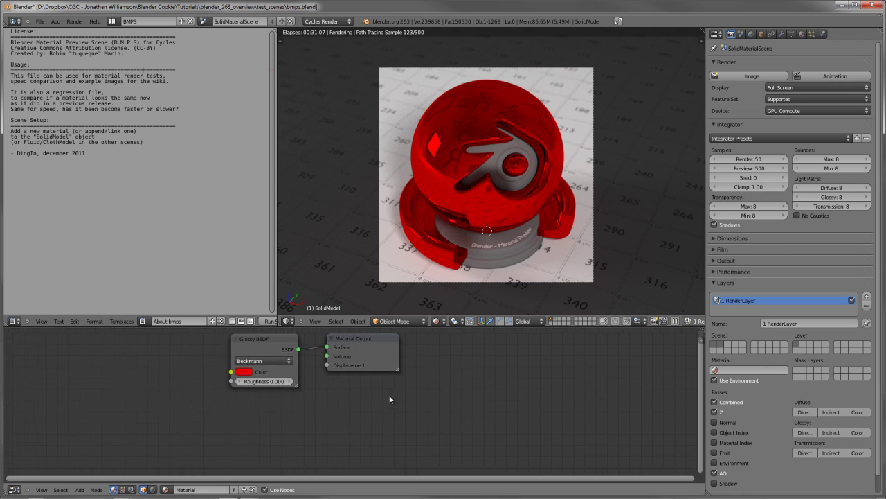
{"action": "scroll", "coordinate": [389, 399], "scroll_direction": "up", "scroll_amount": 2}
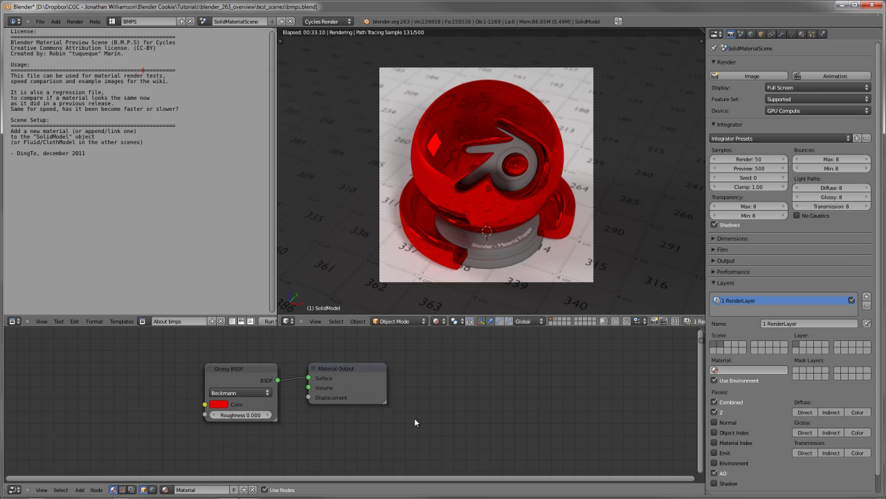